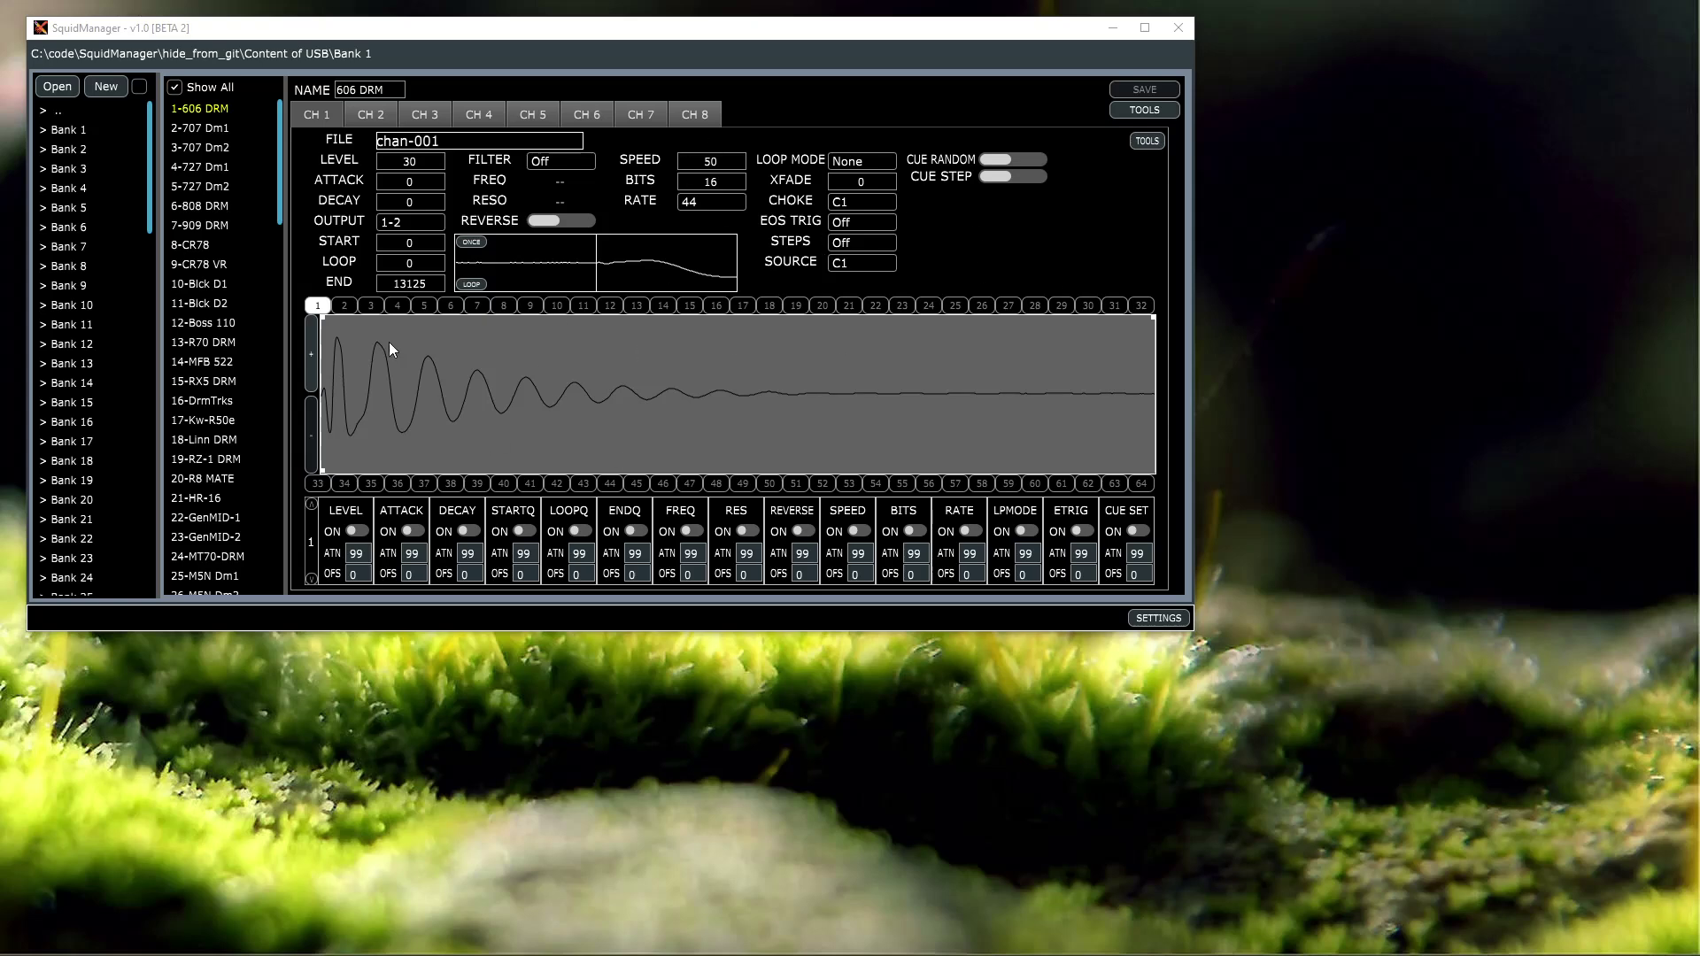
Turn level modulation on and then back off
click(356, 530)
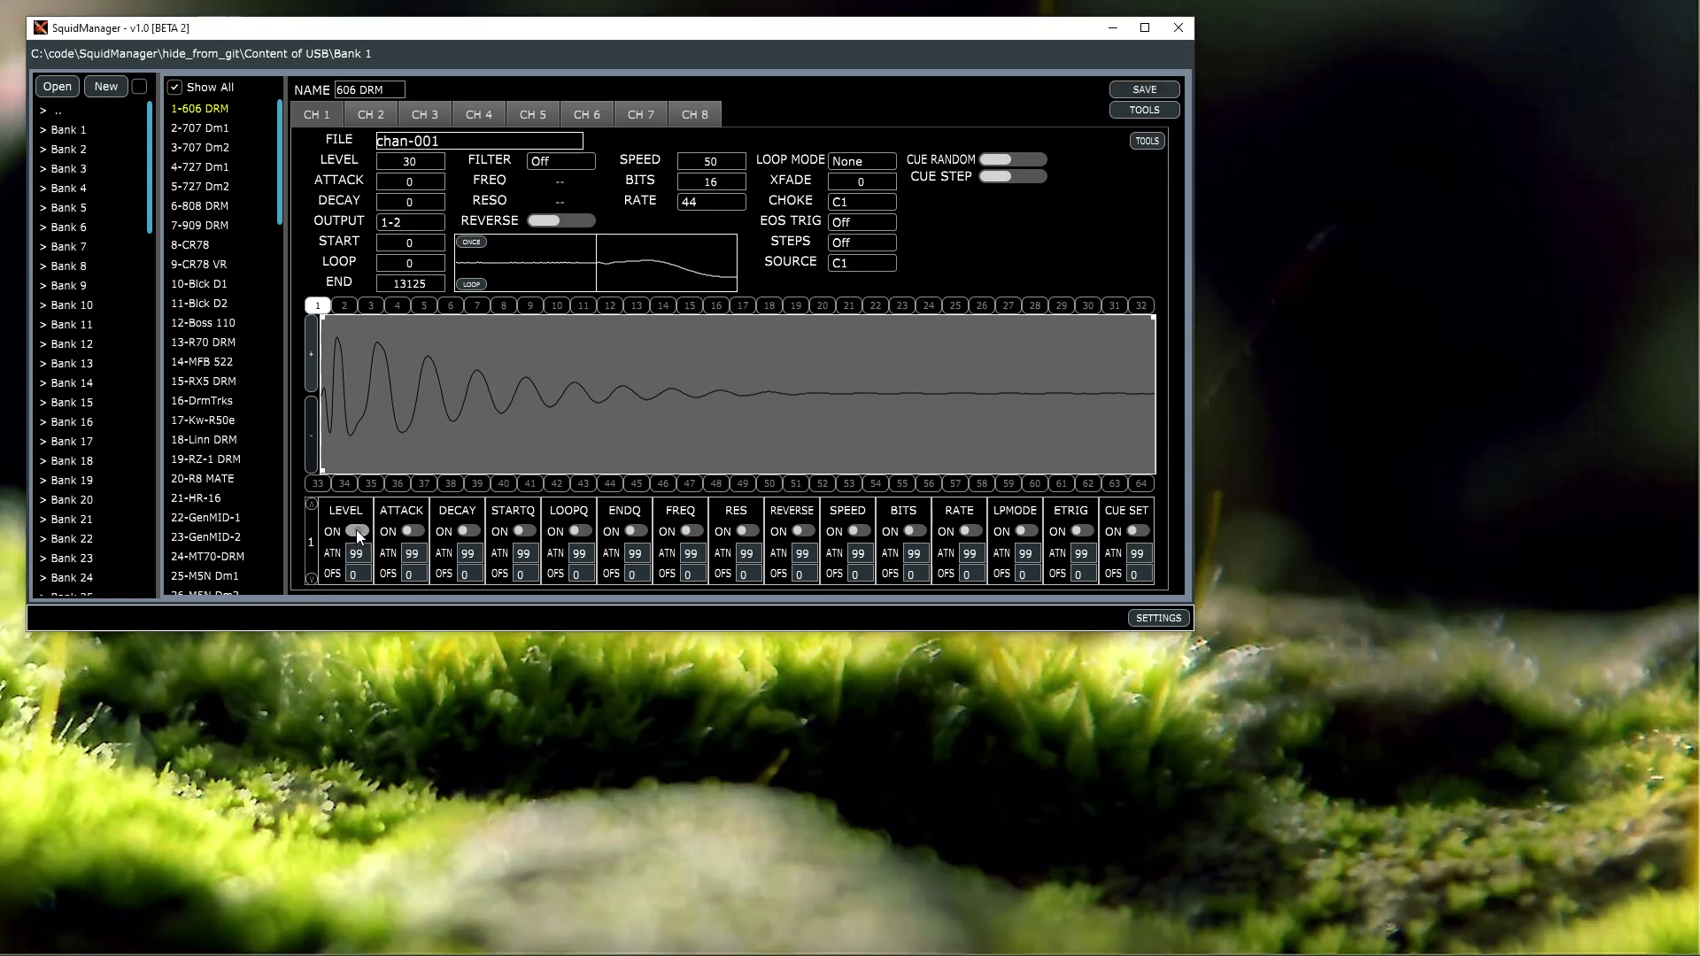
click(356, 530)
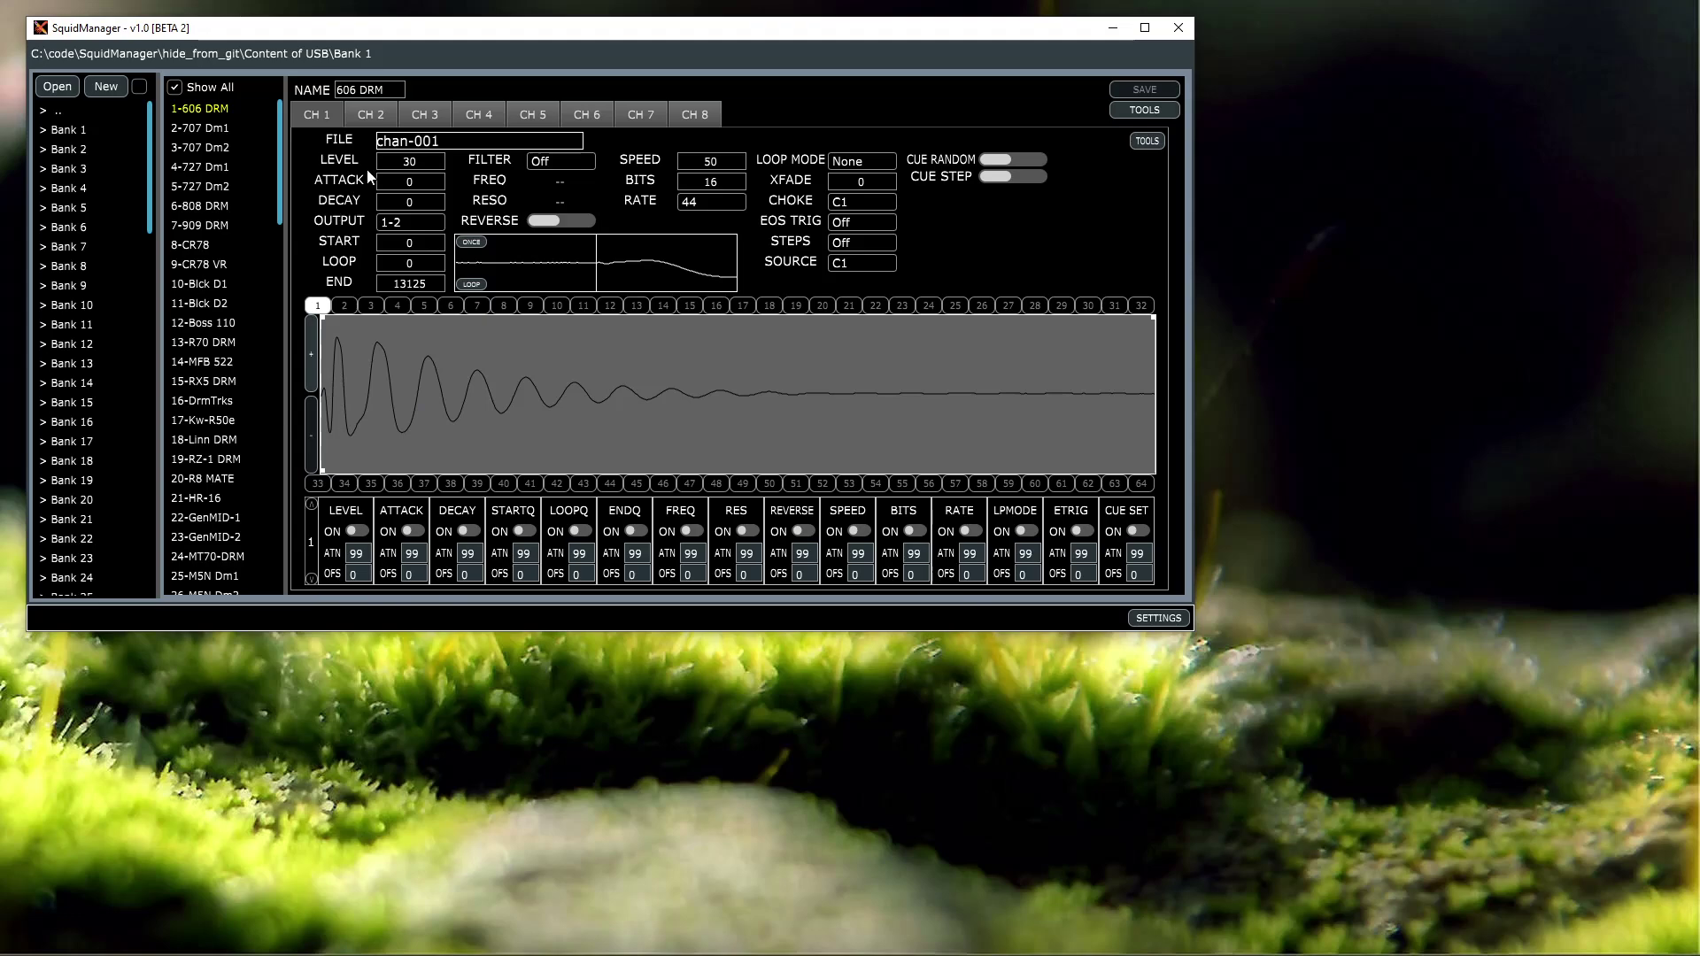
drag(282, 184, 289, 541)
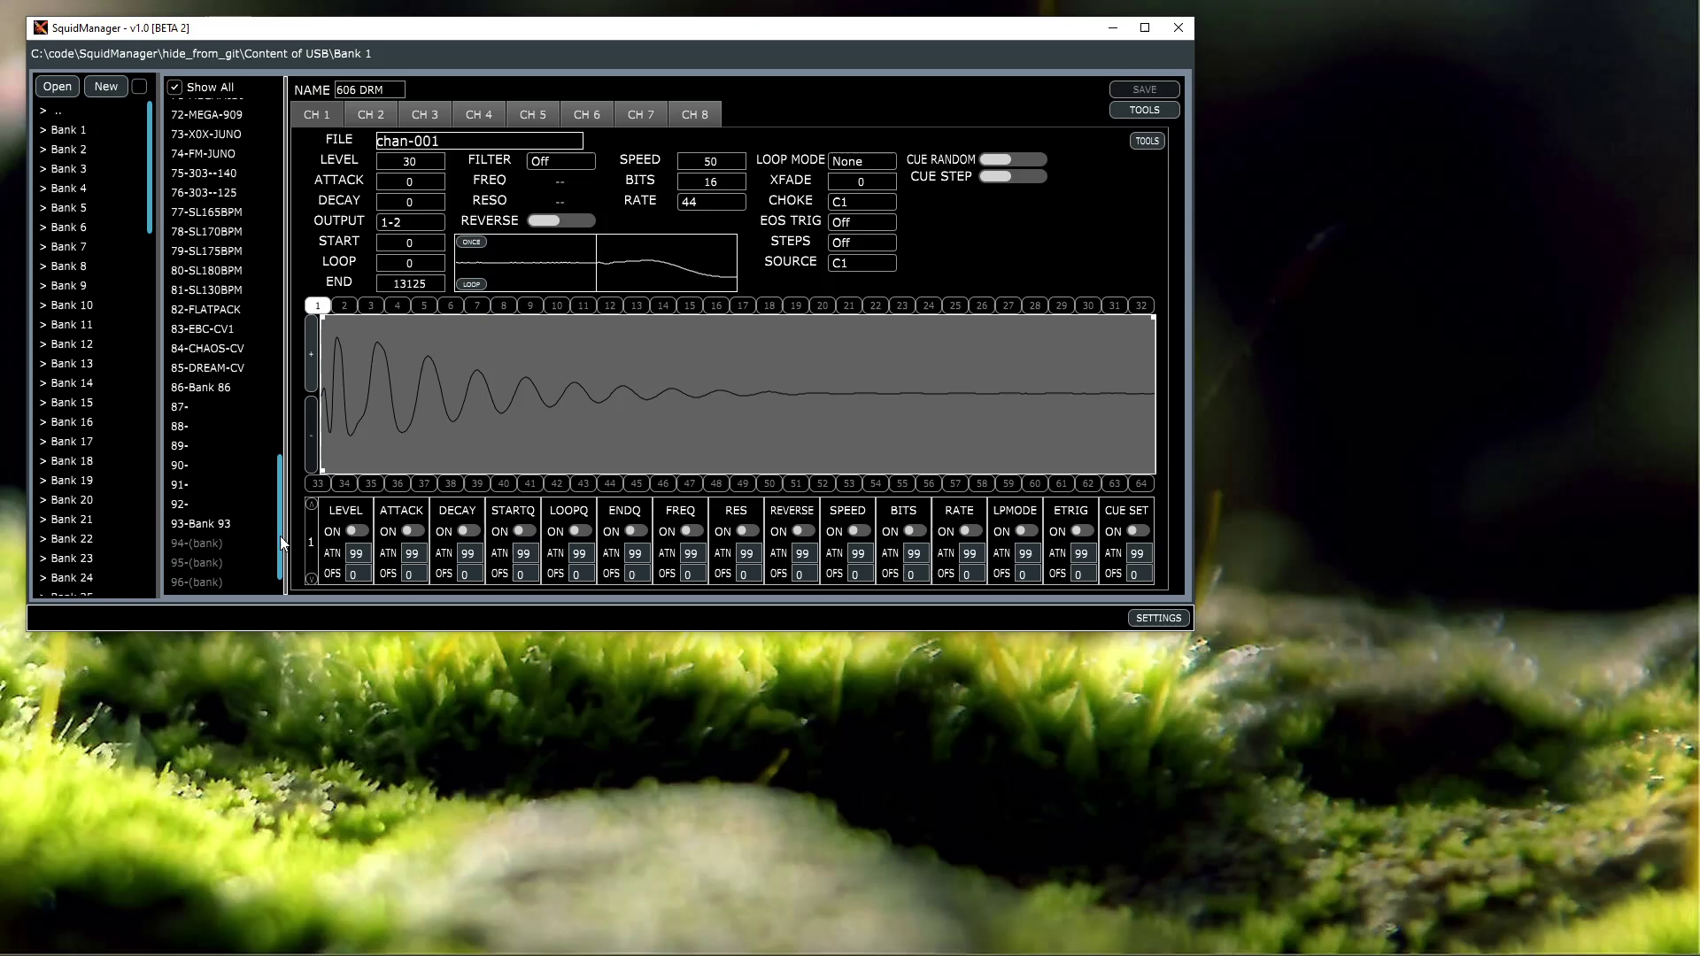
Load Bank 86 and browse the settings of channels 1, 2 and 3
click(214, 387)
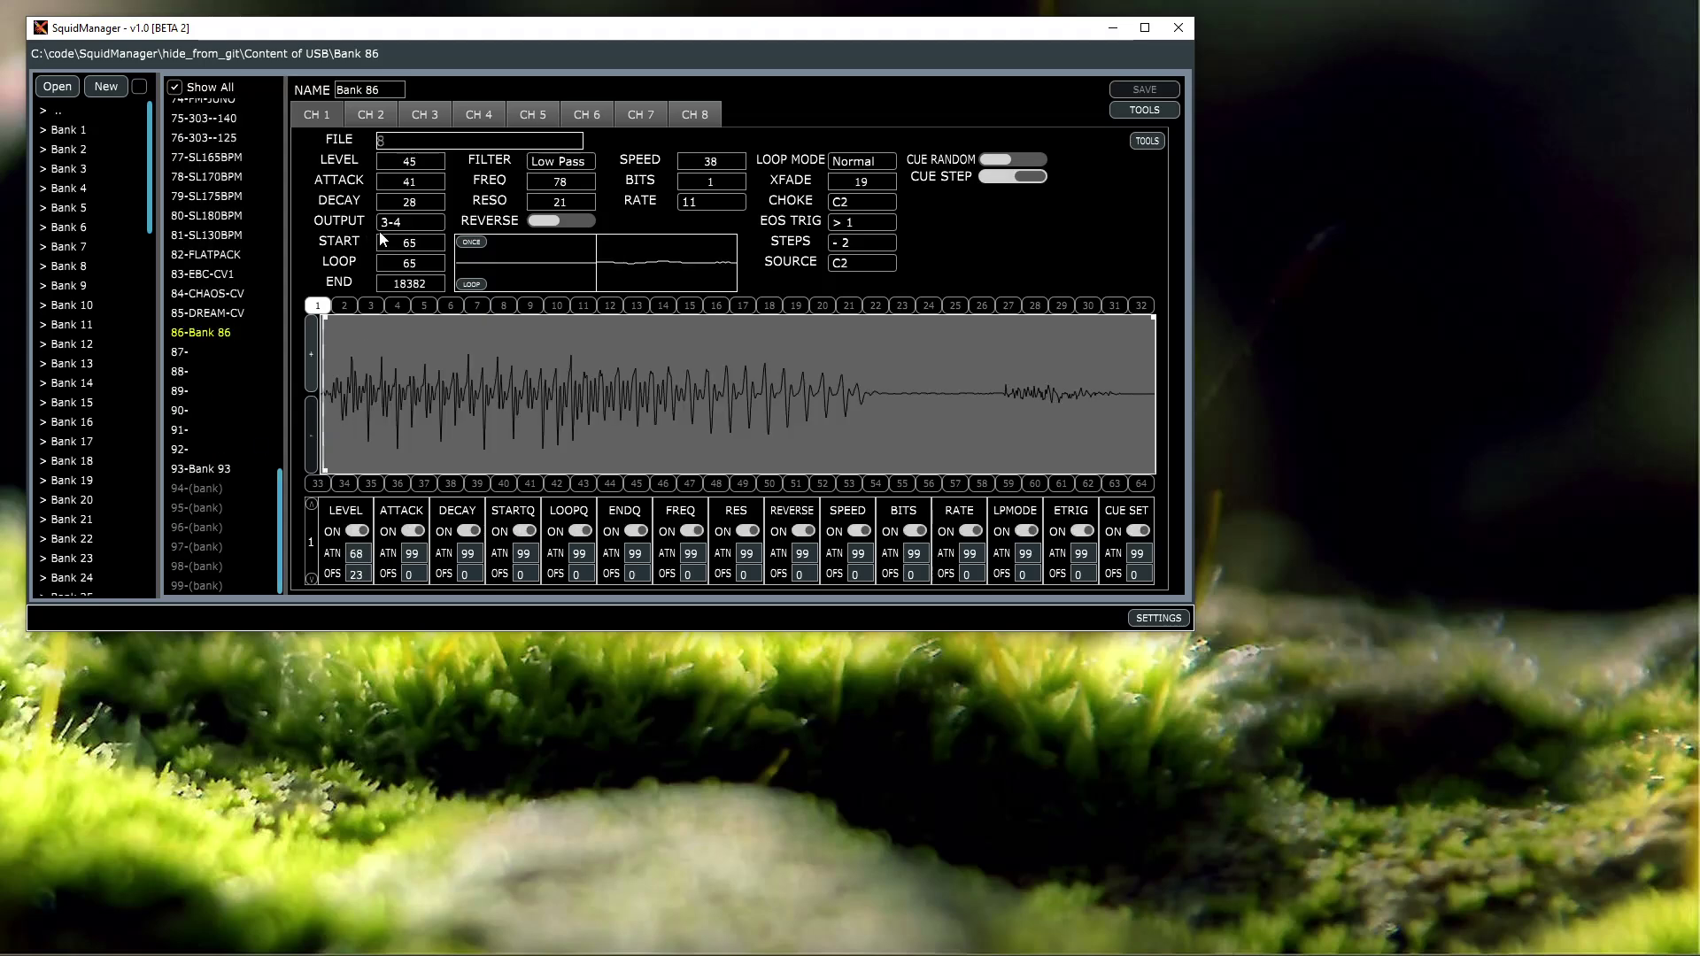
right_click(426, 161)
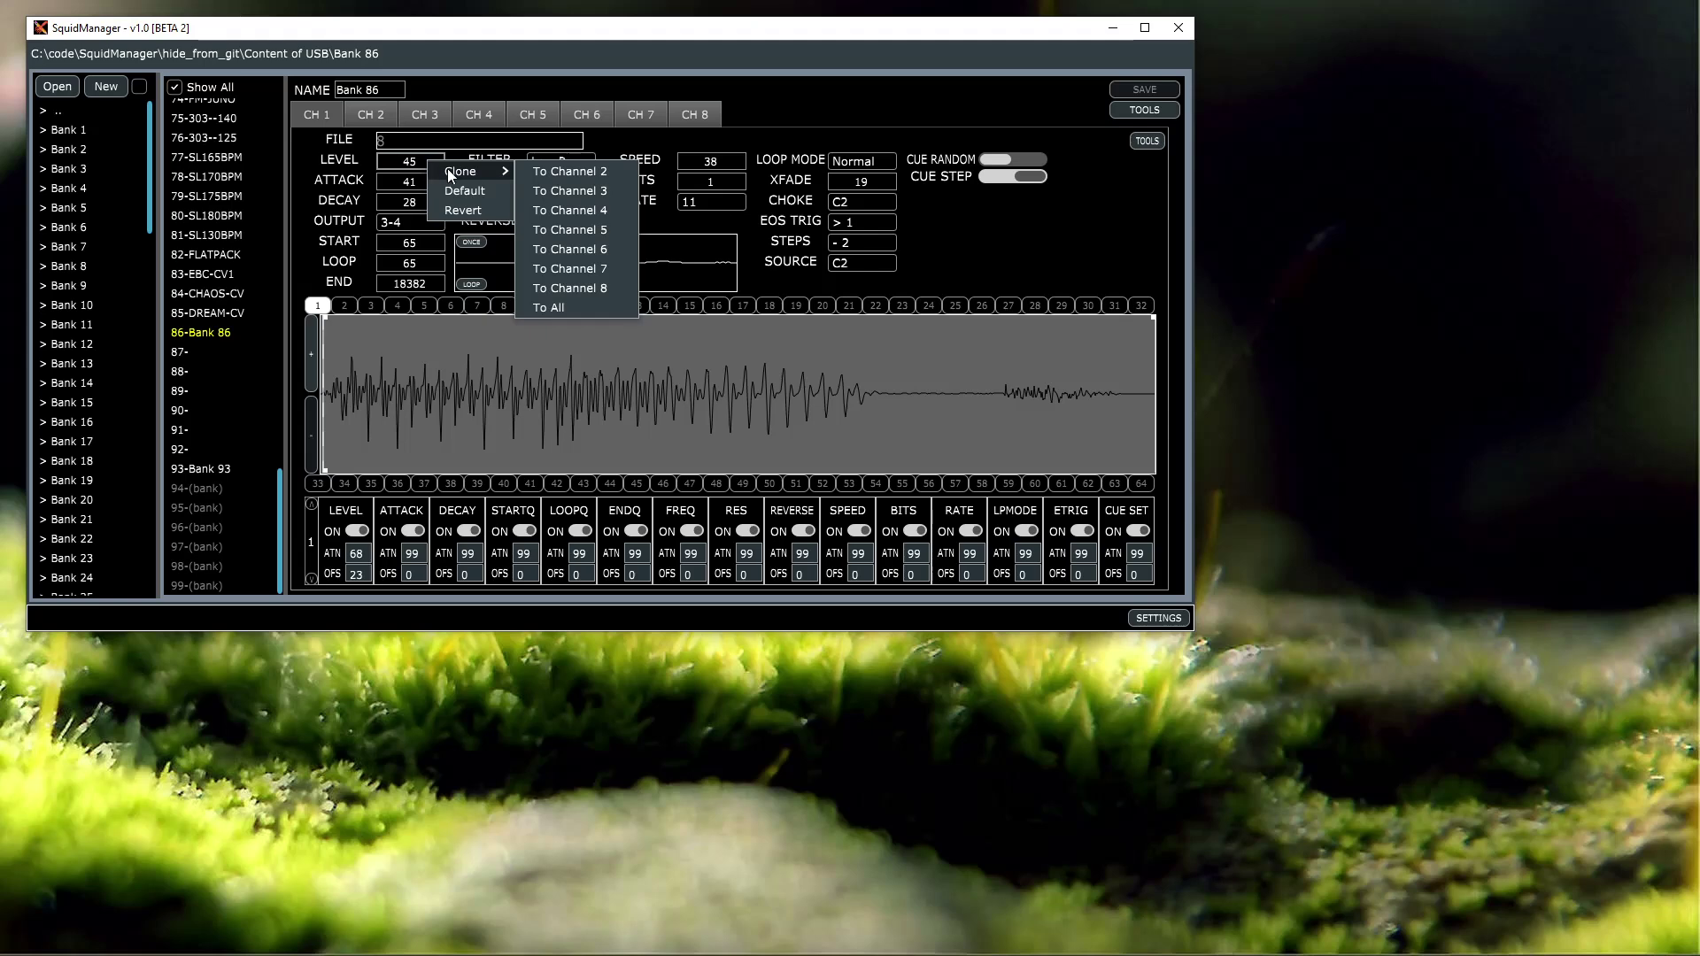
click(368, 115)
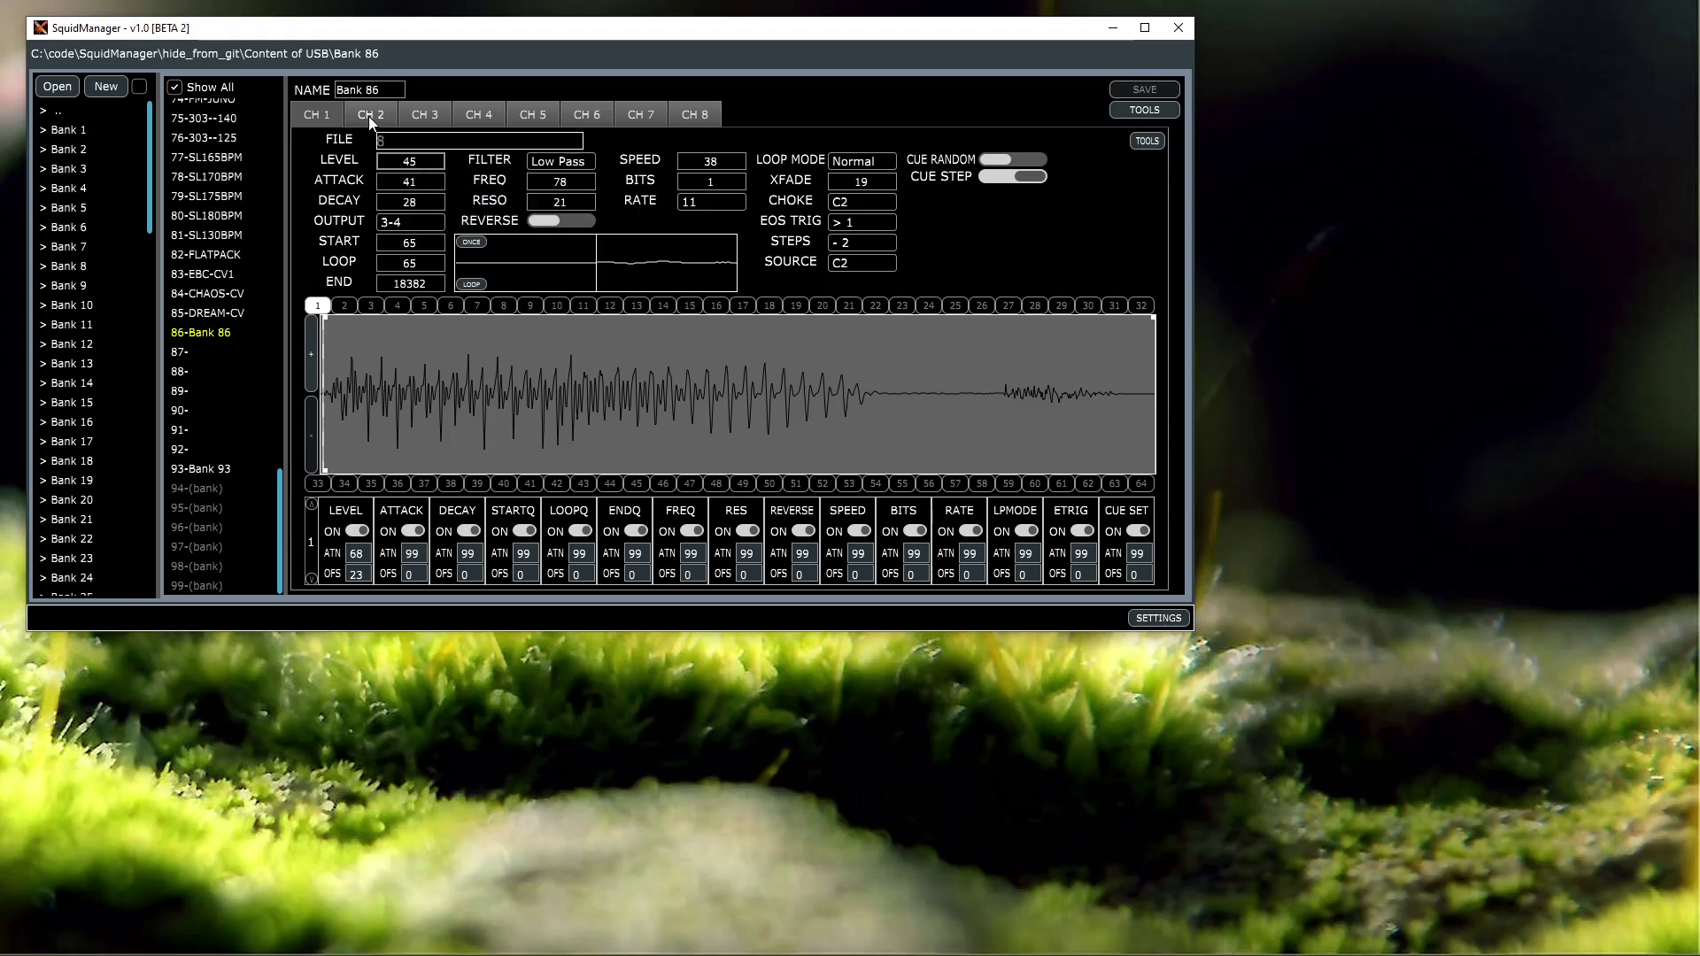
click(423, 116)
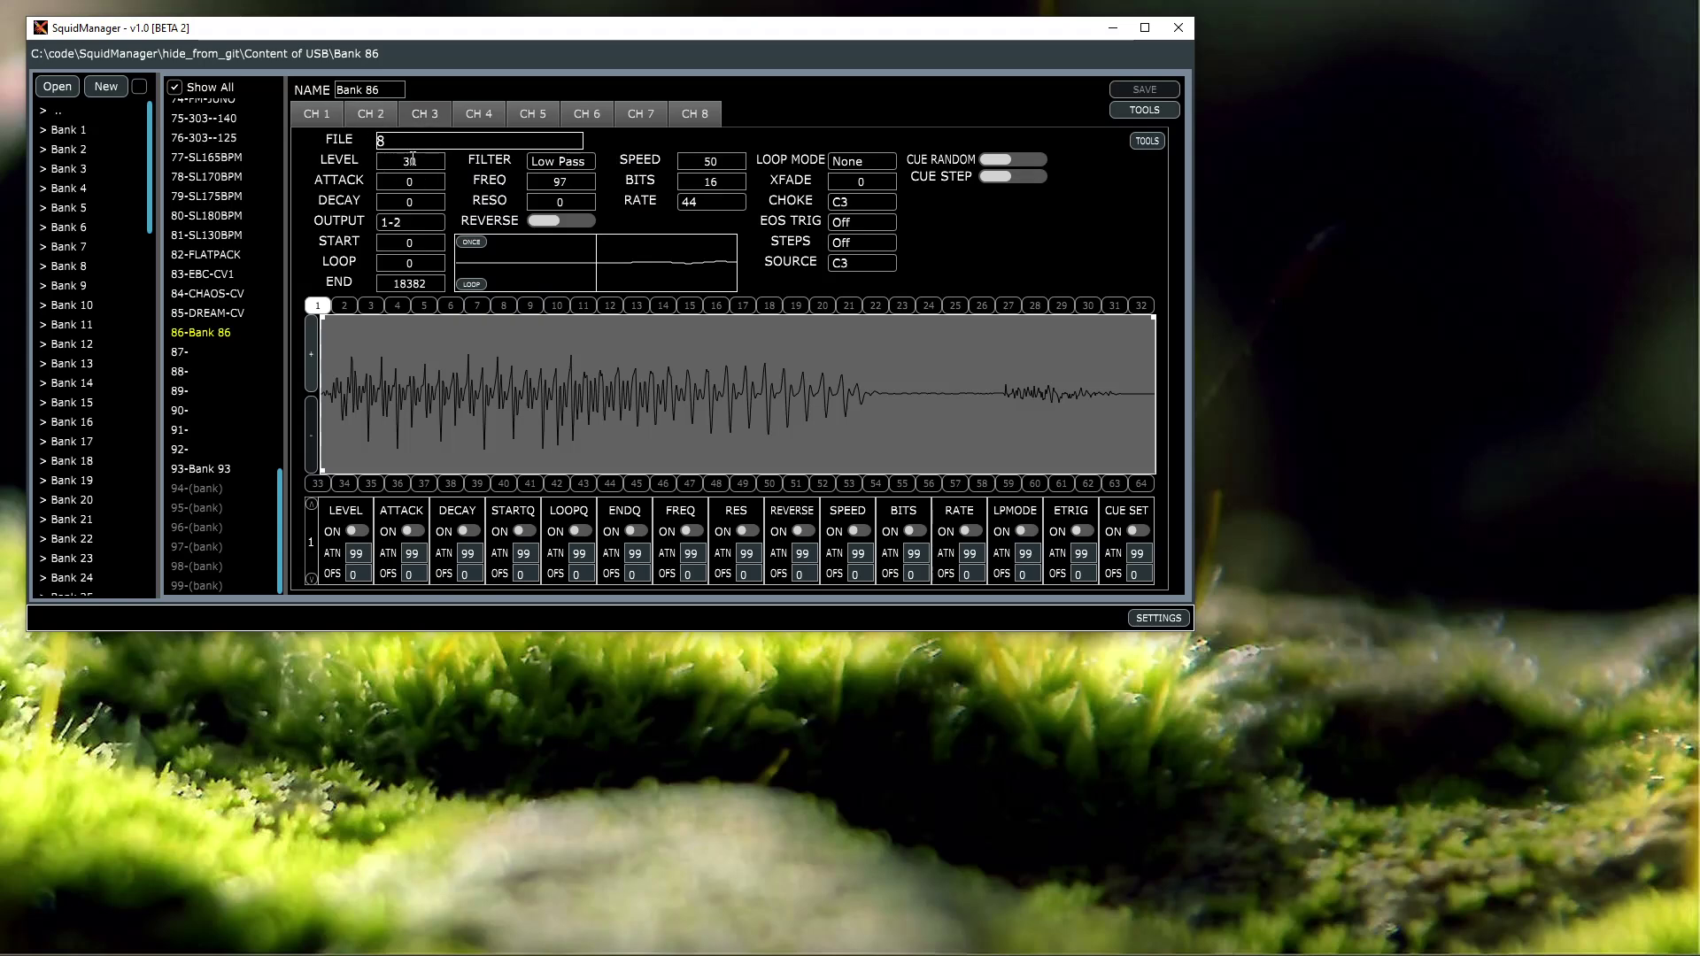
click(314, 112)
Clone channel 1's level of 45 to all channels and confirm it on channel 4
right_click(434, 161)
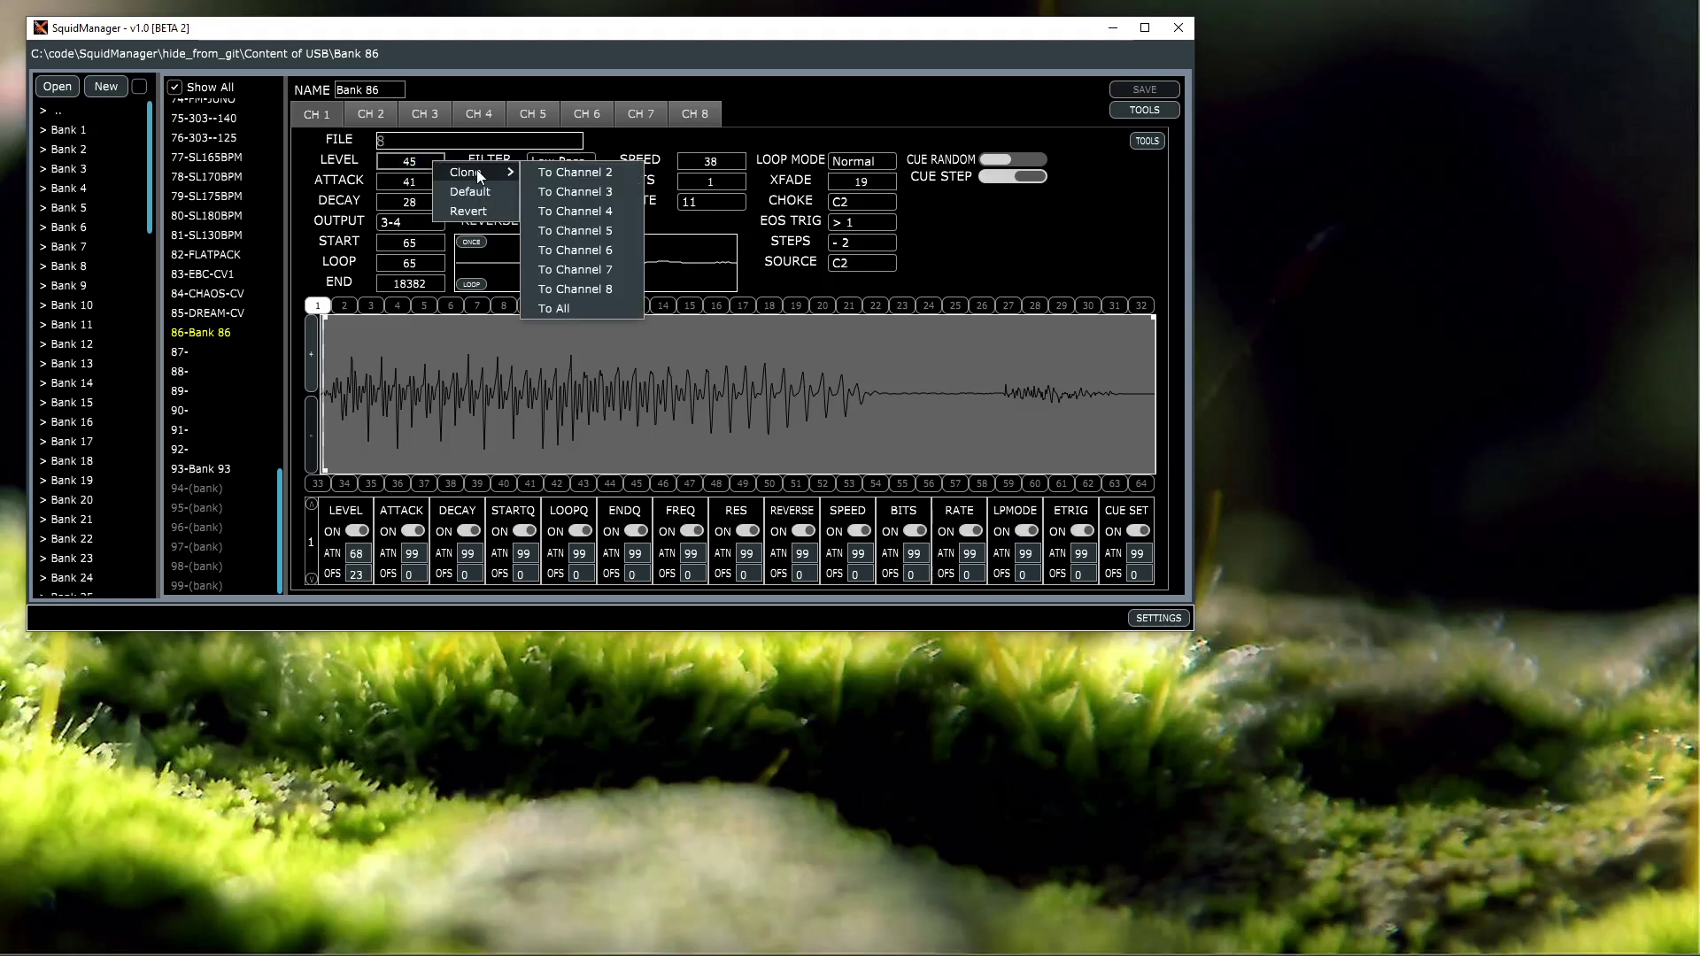
click(581, 171)
click(376, 112)
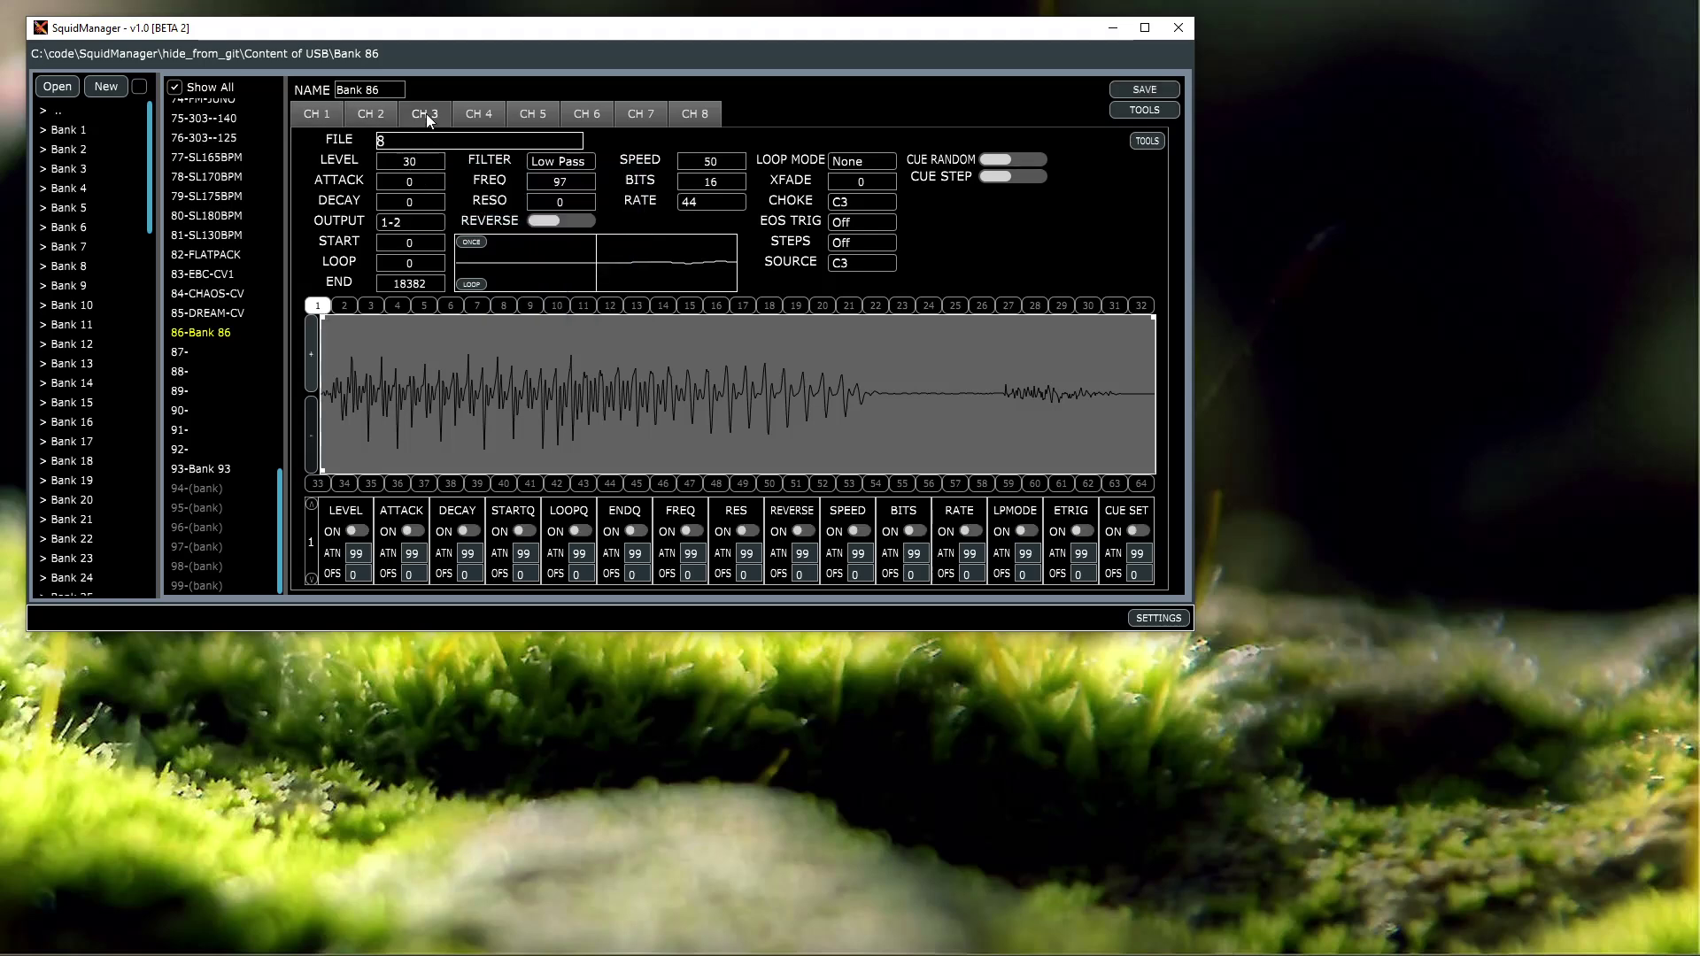
click(317, 115)
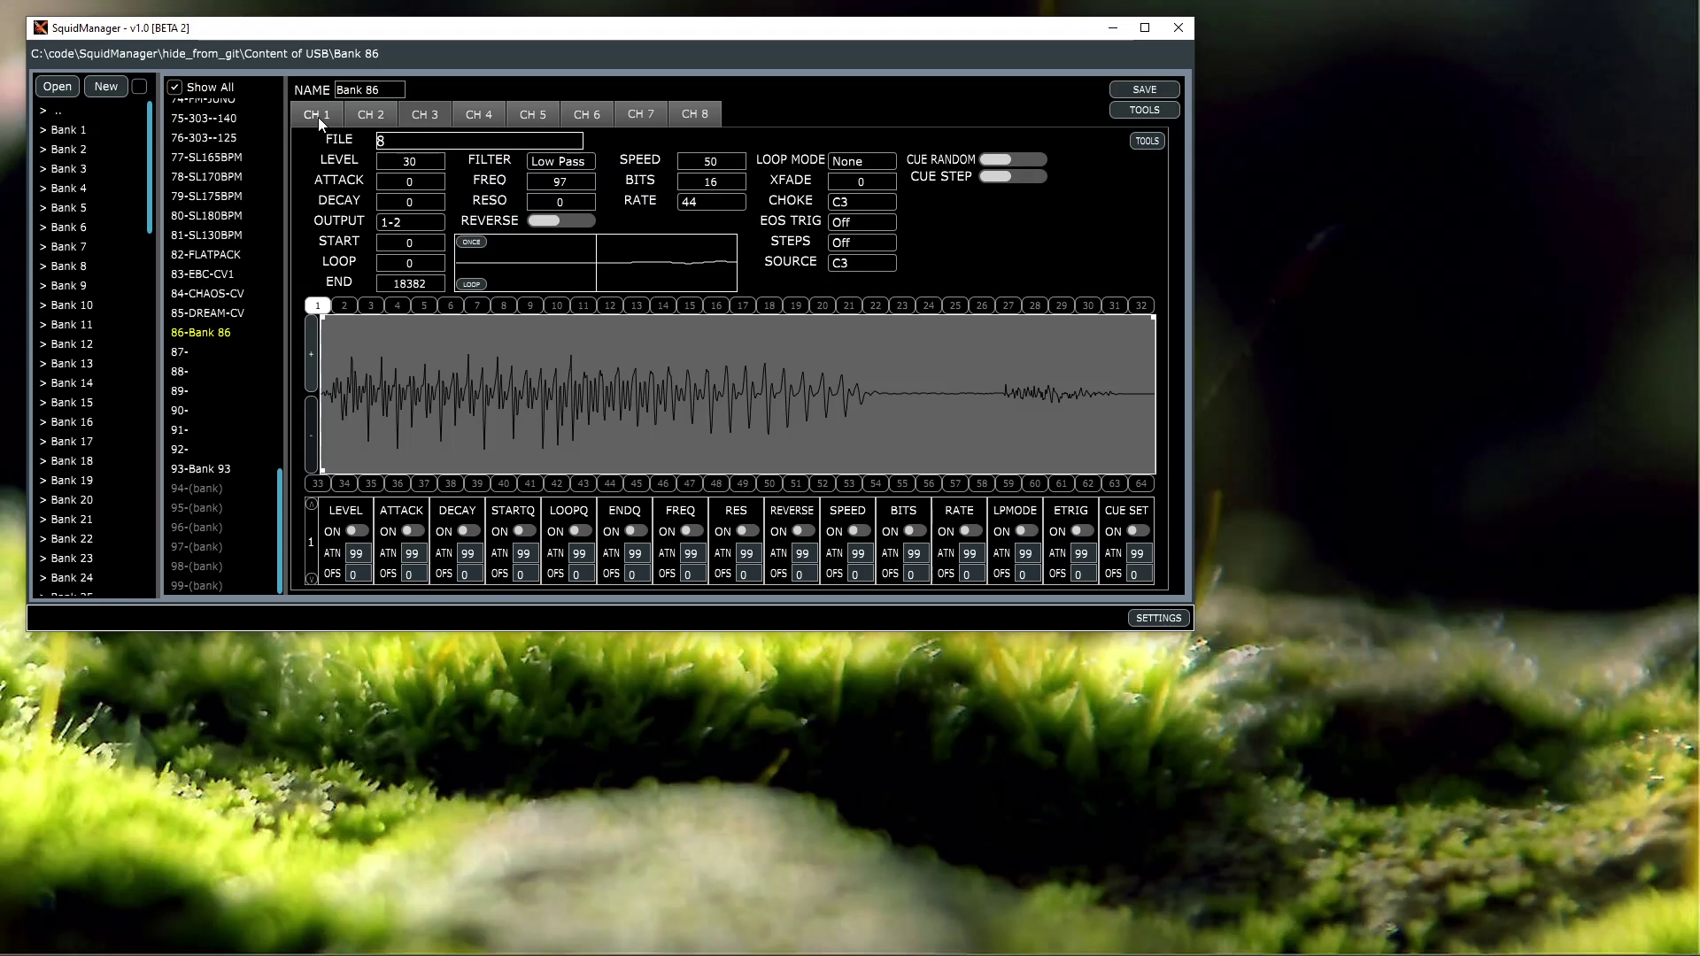
right_click(423, 164)
mouse_move(468, 175)
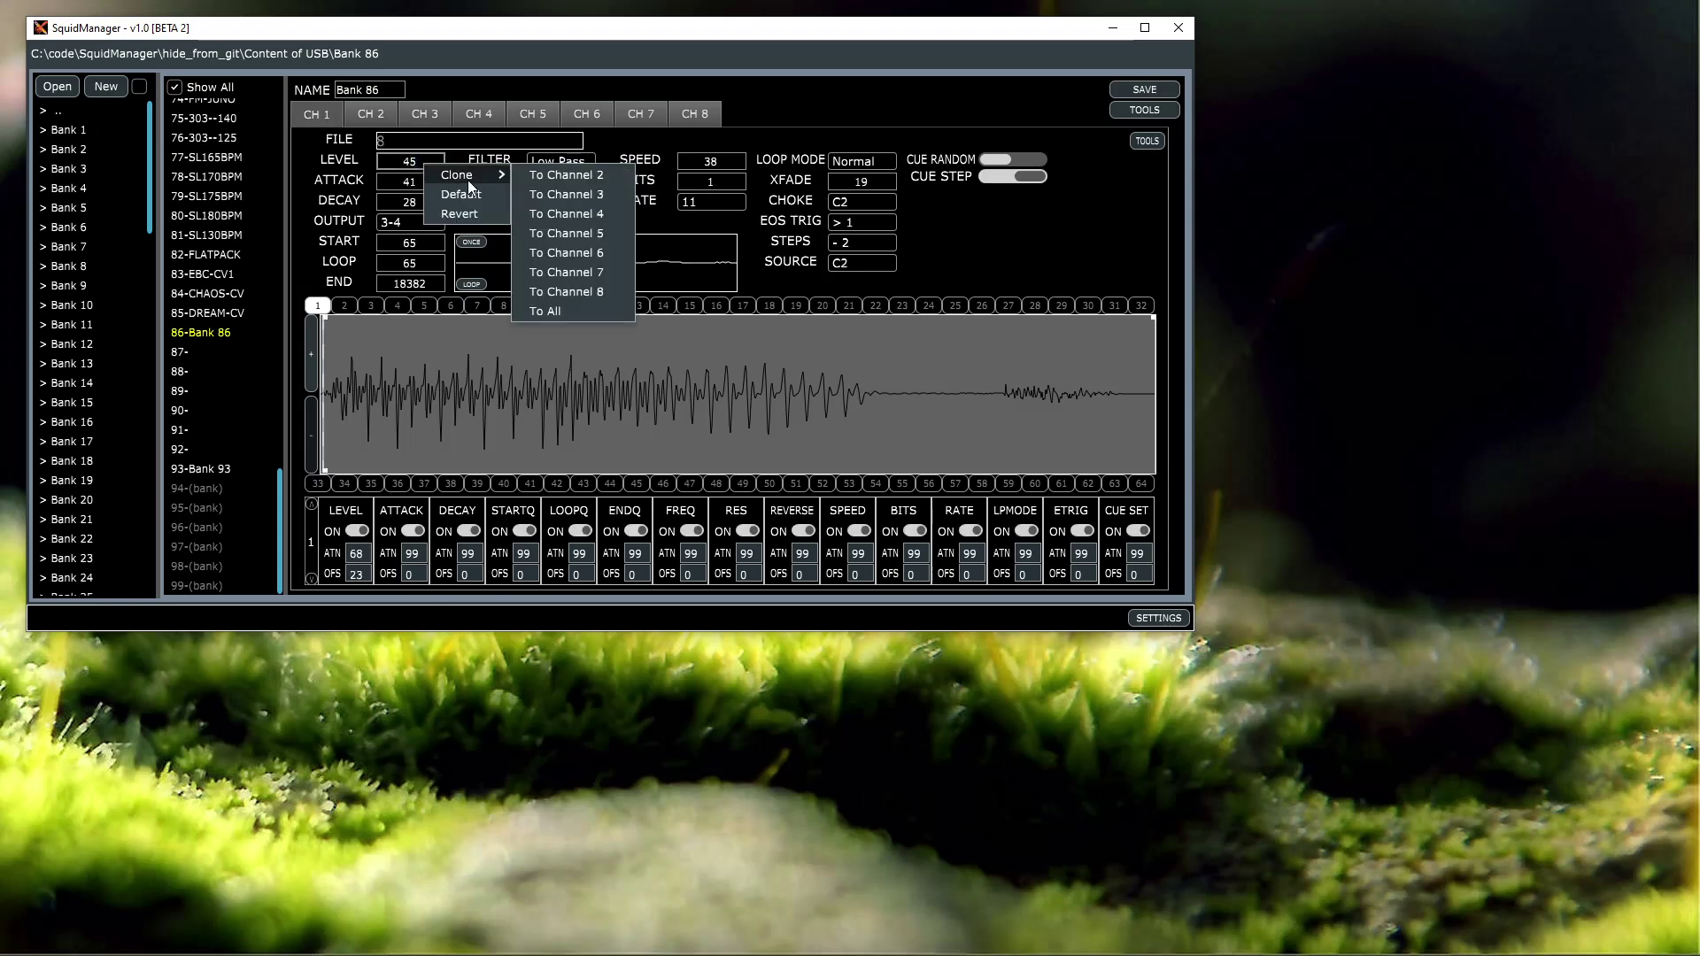
click(561, 311)
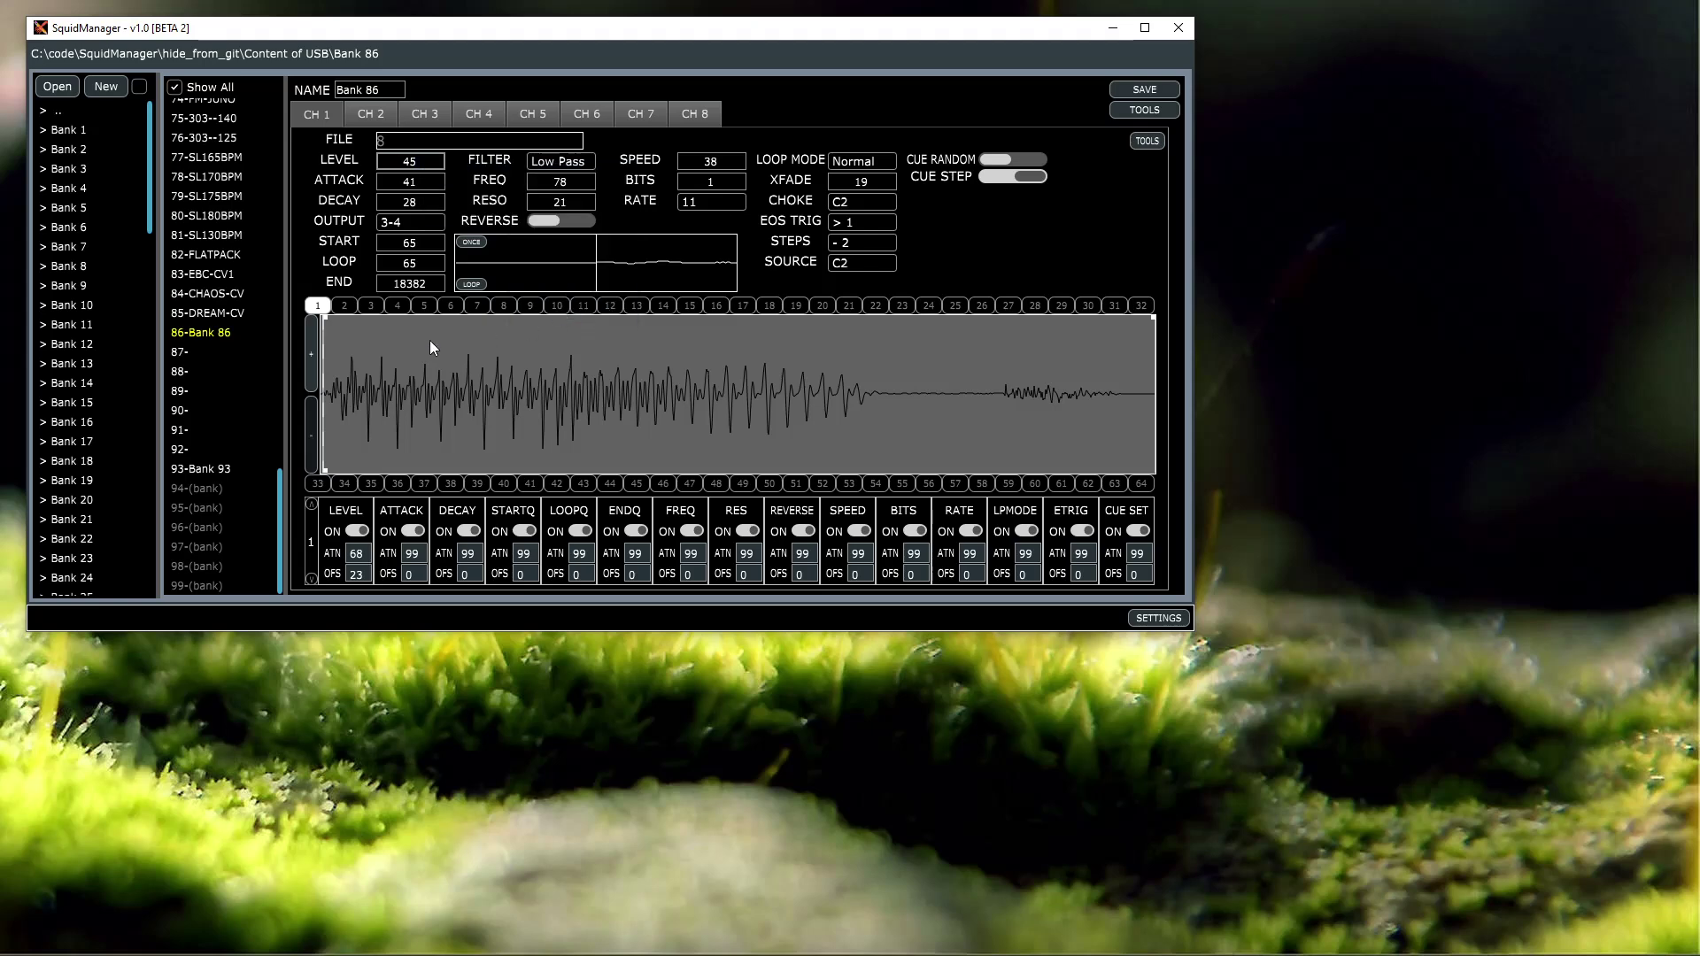
click(486, 114)
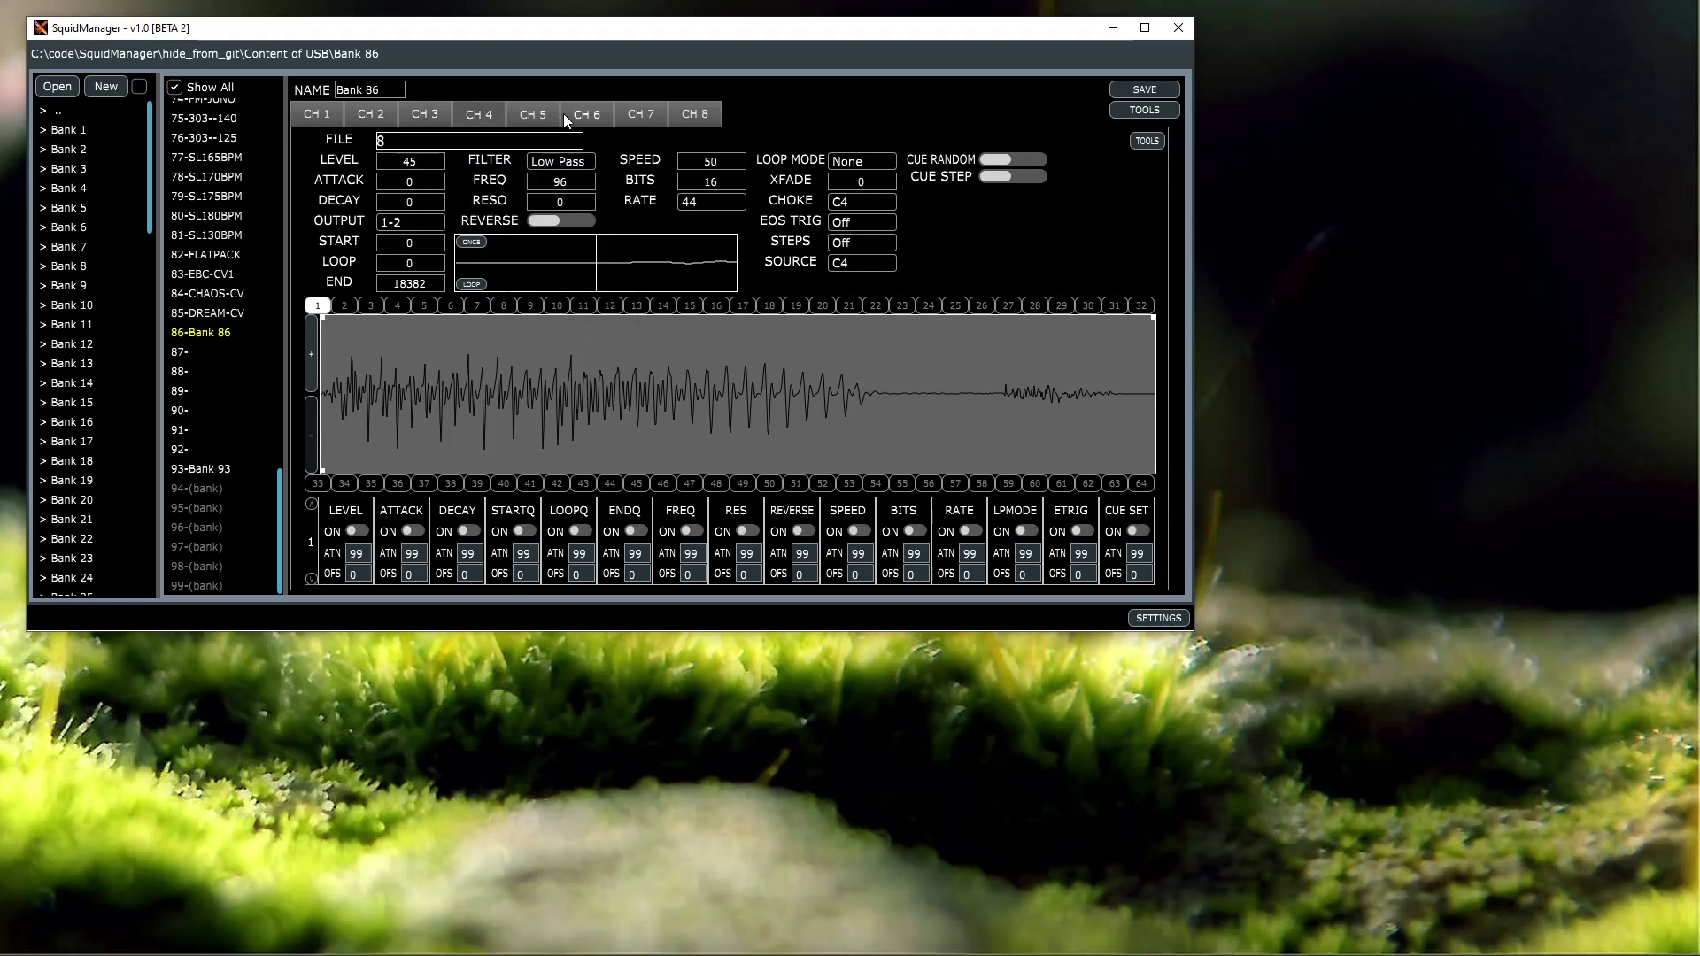
click(313, 108)
Reset channel 1's level to its default 30, then revert it to 45
right_click(431, 163)
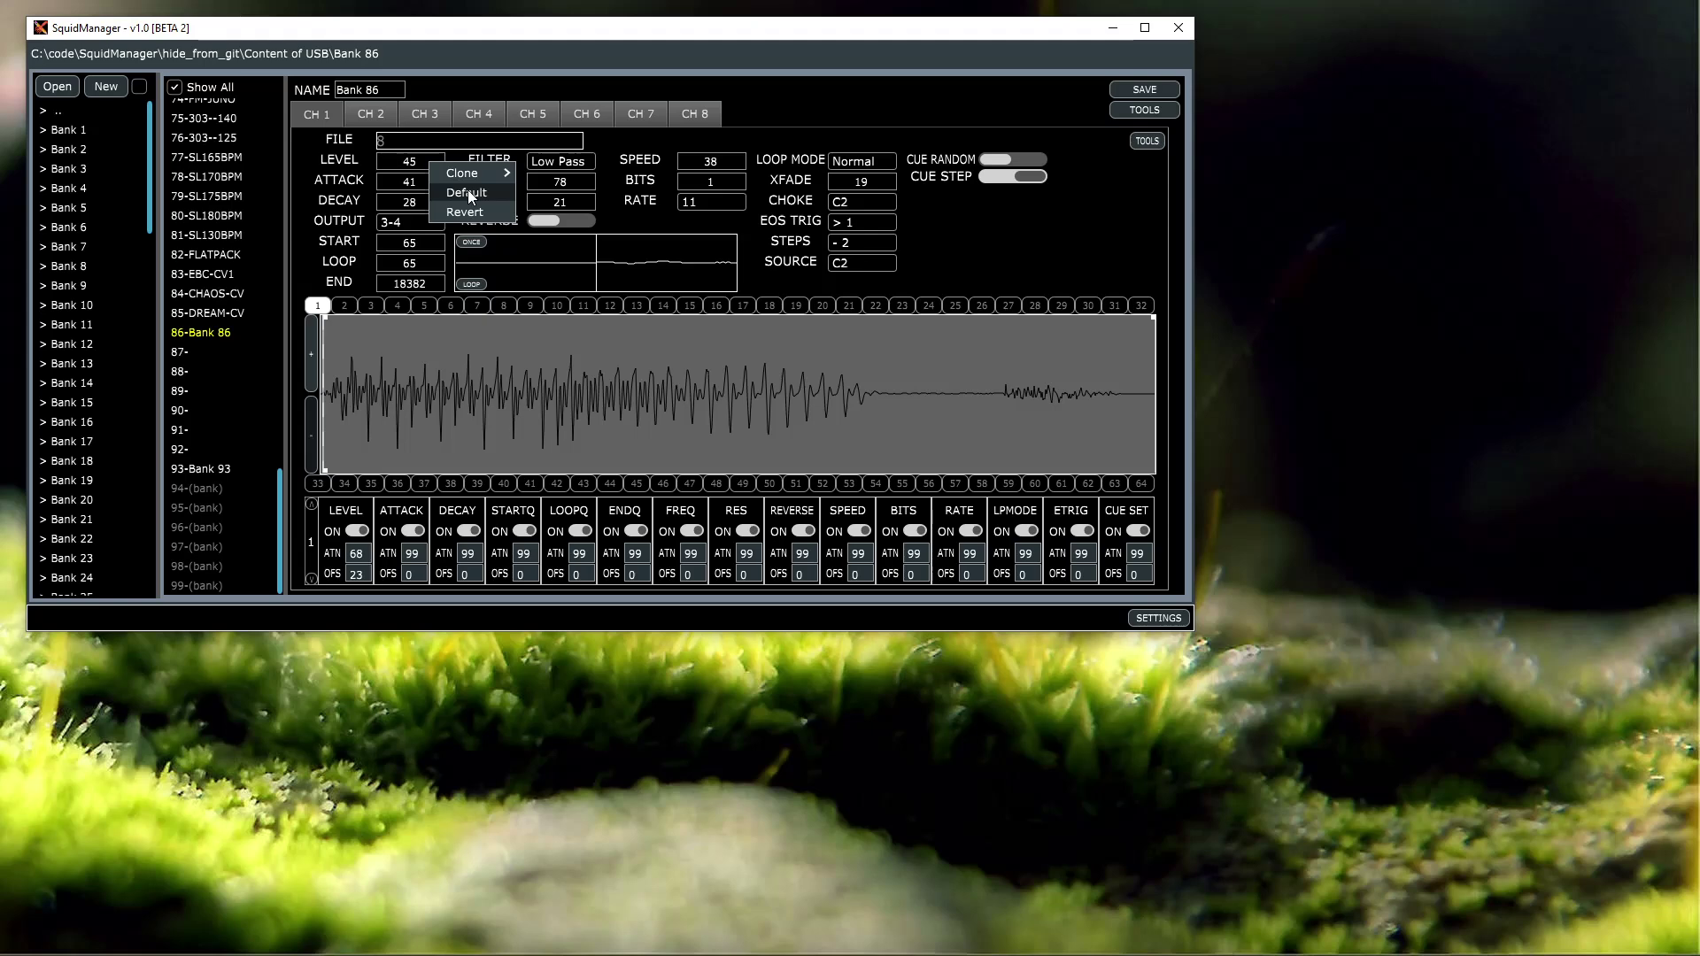
click(467, 192)
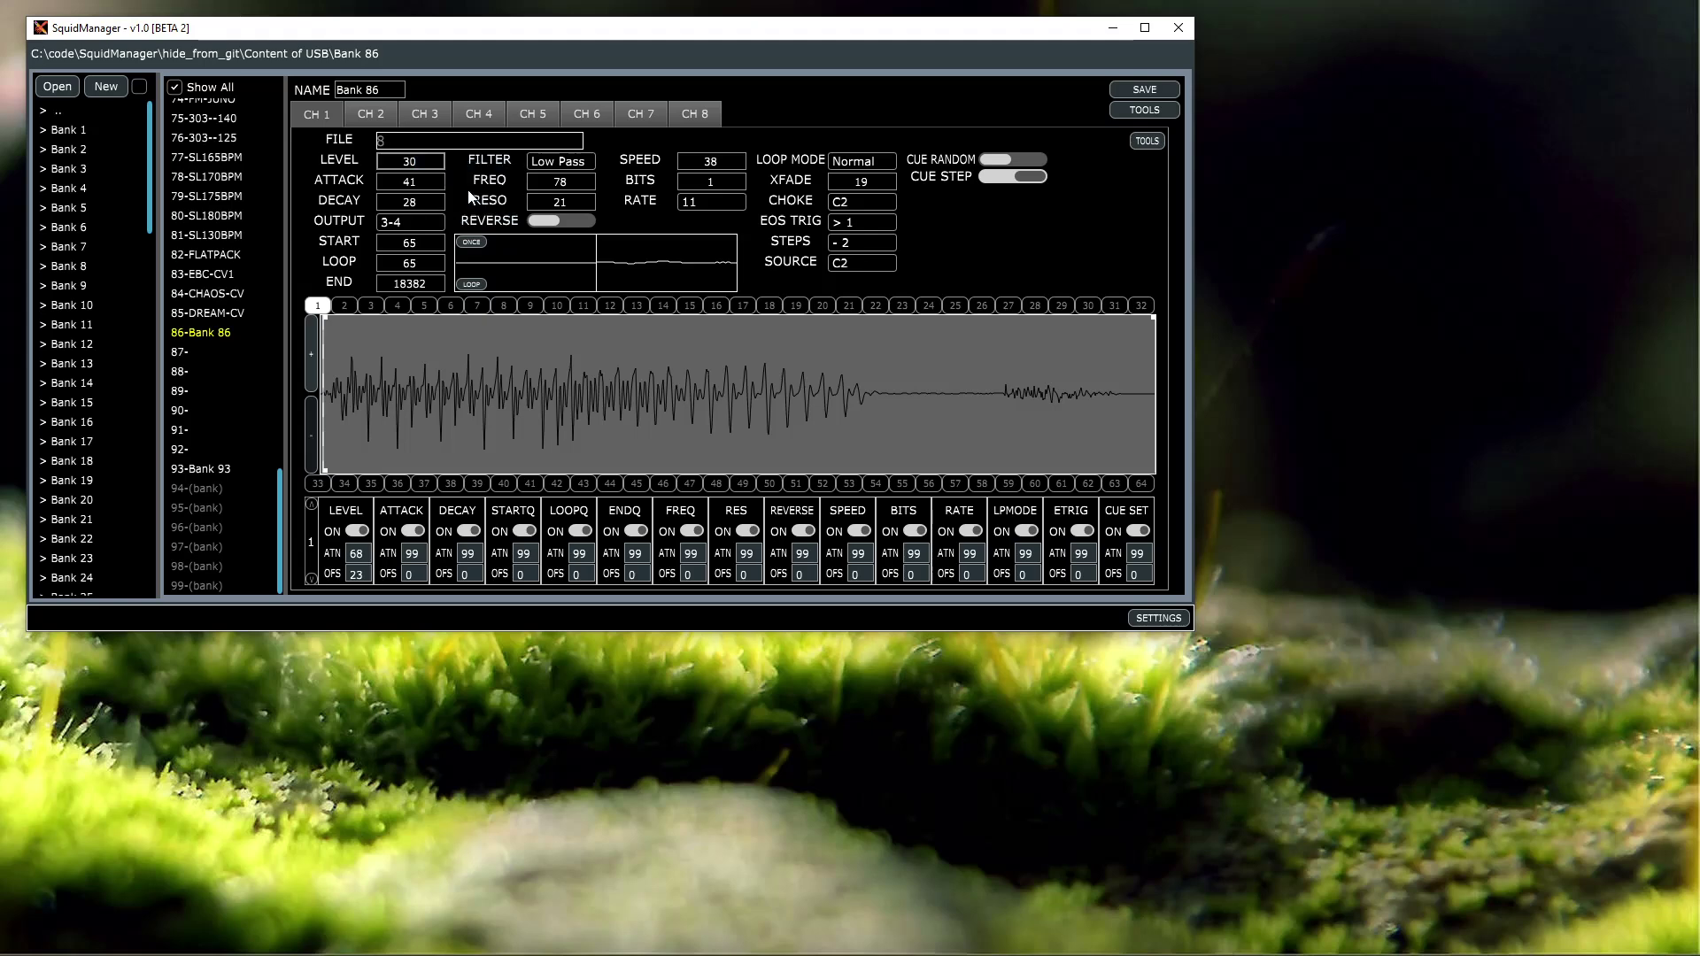
right_click(433, 161)
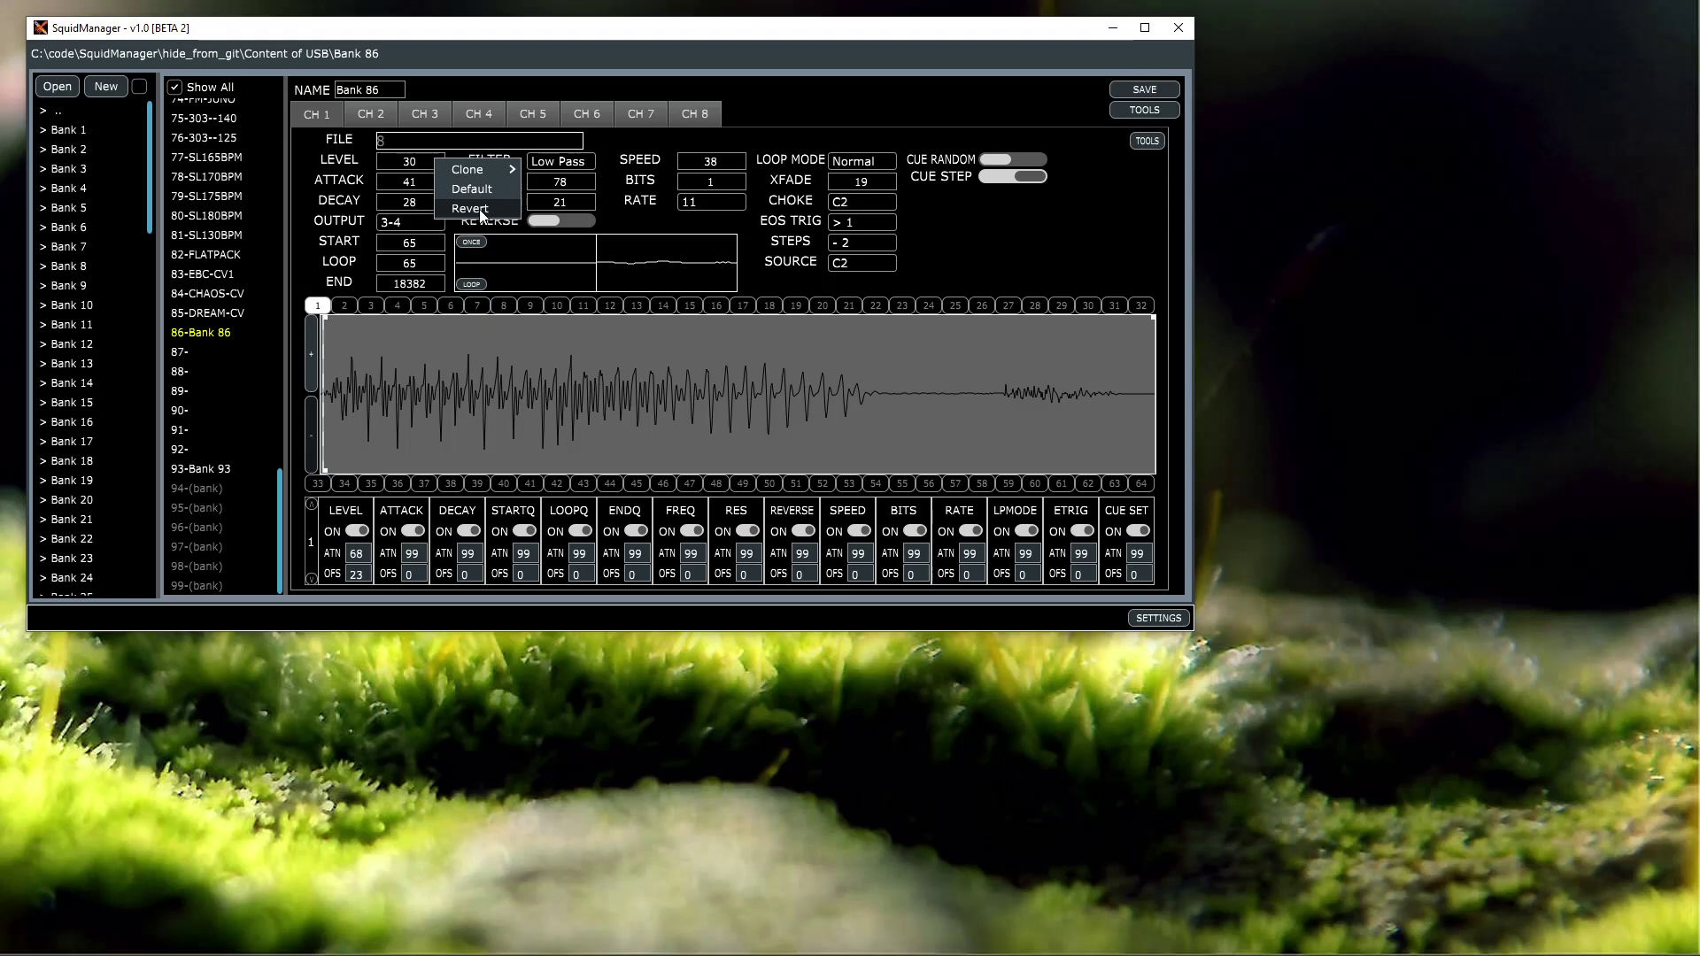
click(480, 209)
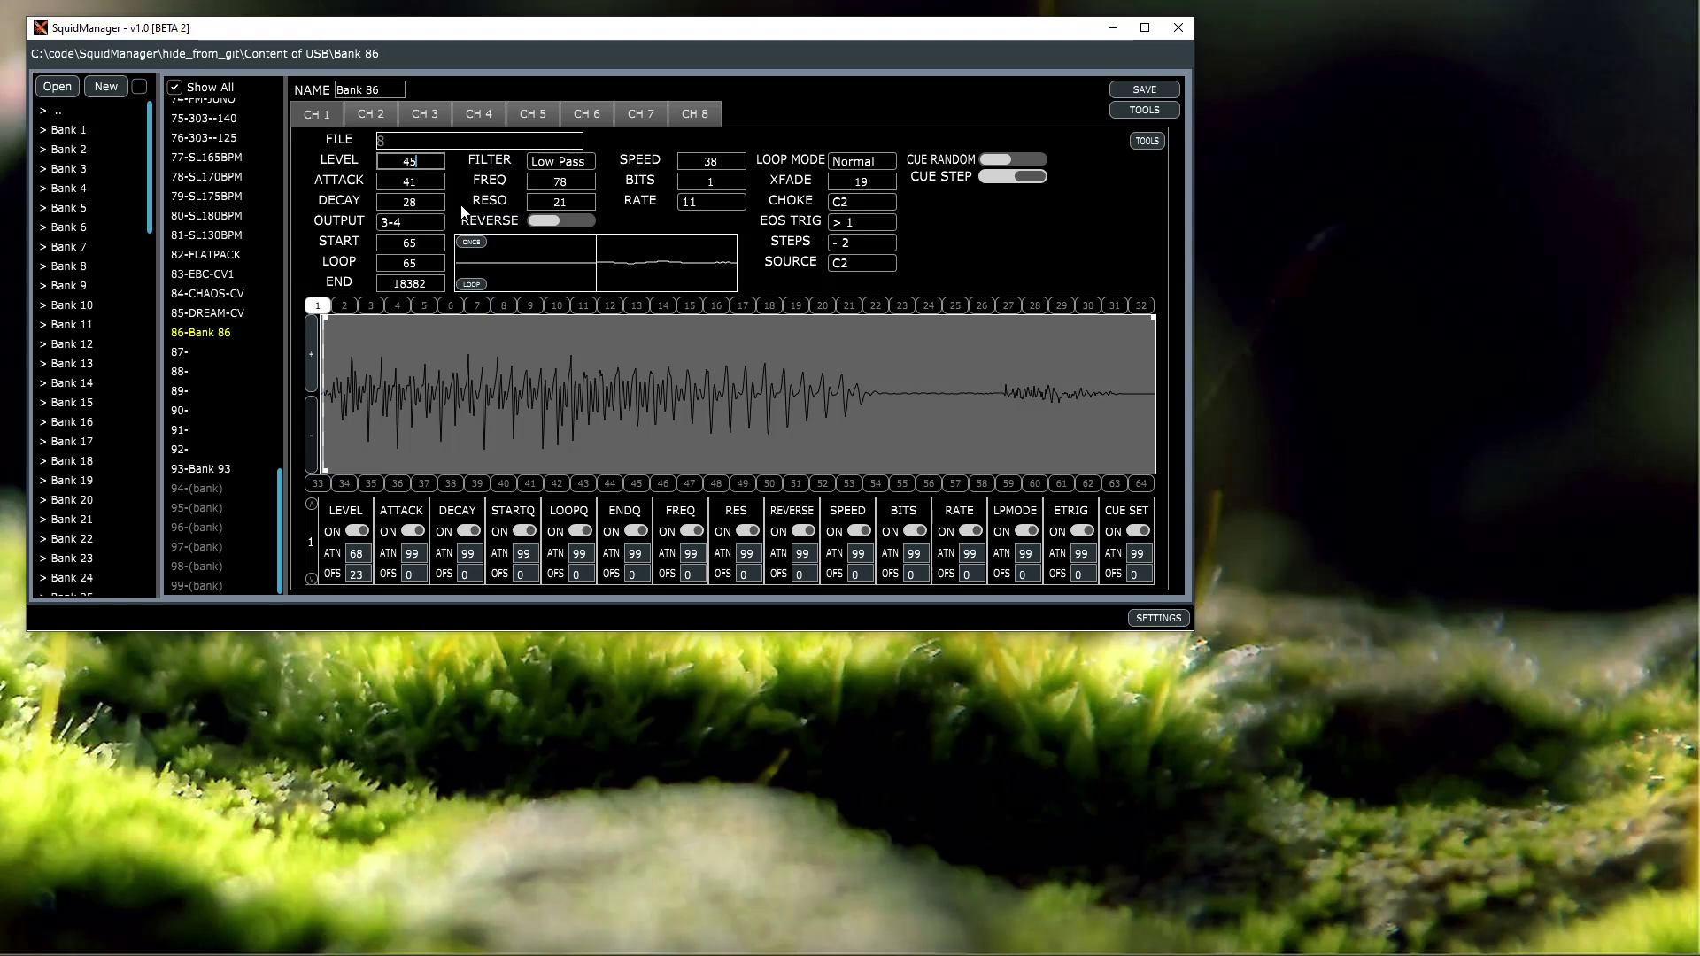
Set the level to 30, clone it to all channels, then revert it to 45
click(436, 163)
right_click(429, 161)
click(448, 189)
text(30)
right_click(425, 162)
mouse_move(445, 168)
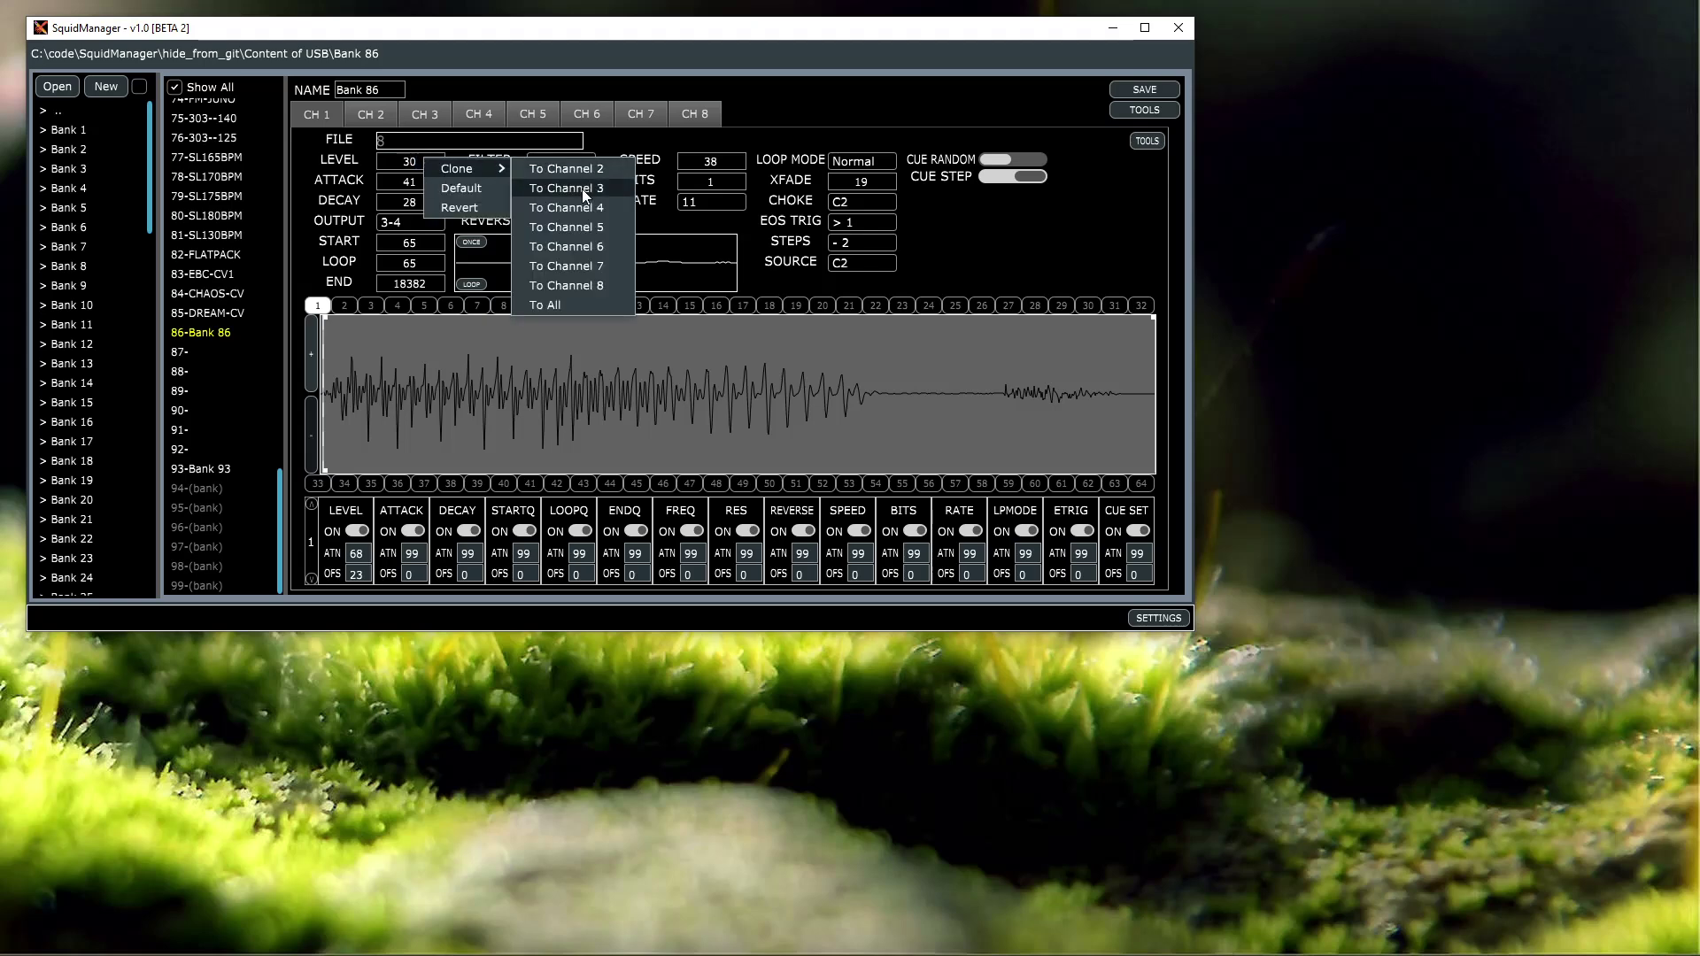
click(574, 304)
right_click(432, 166)
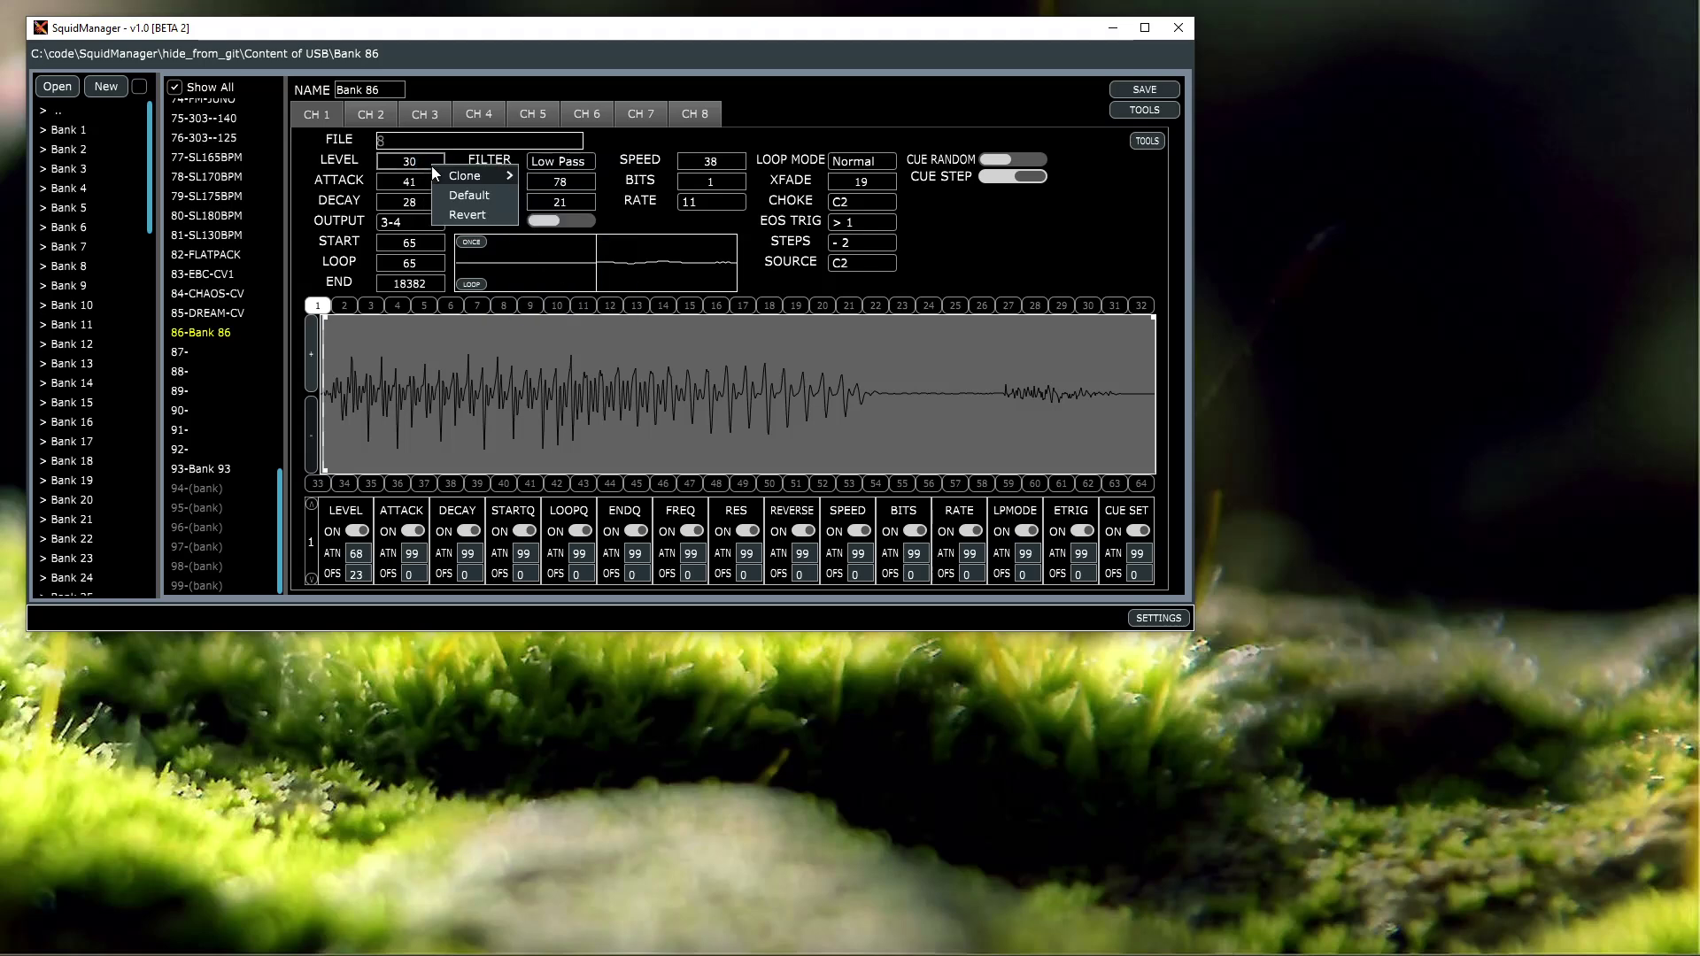
click(458, 218)
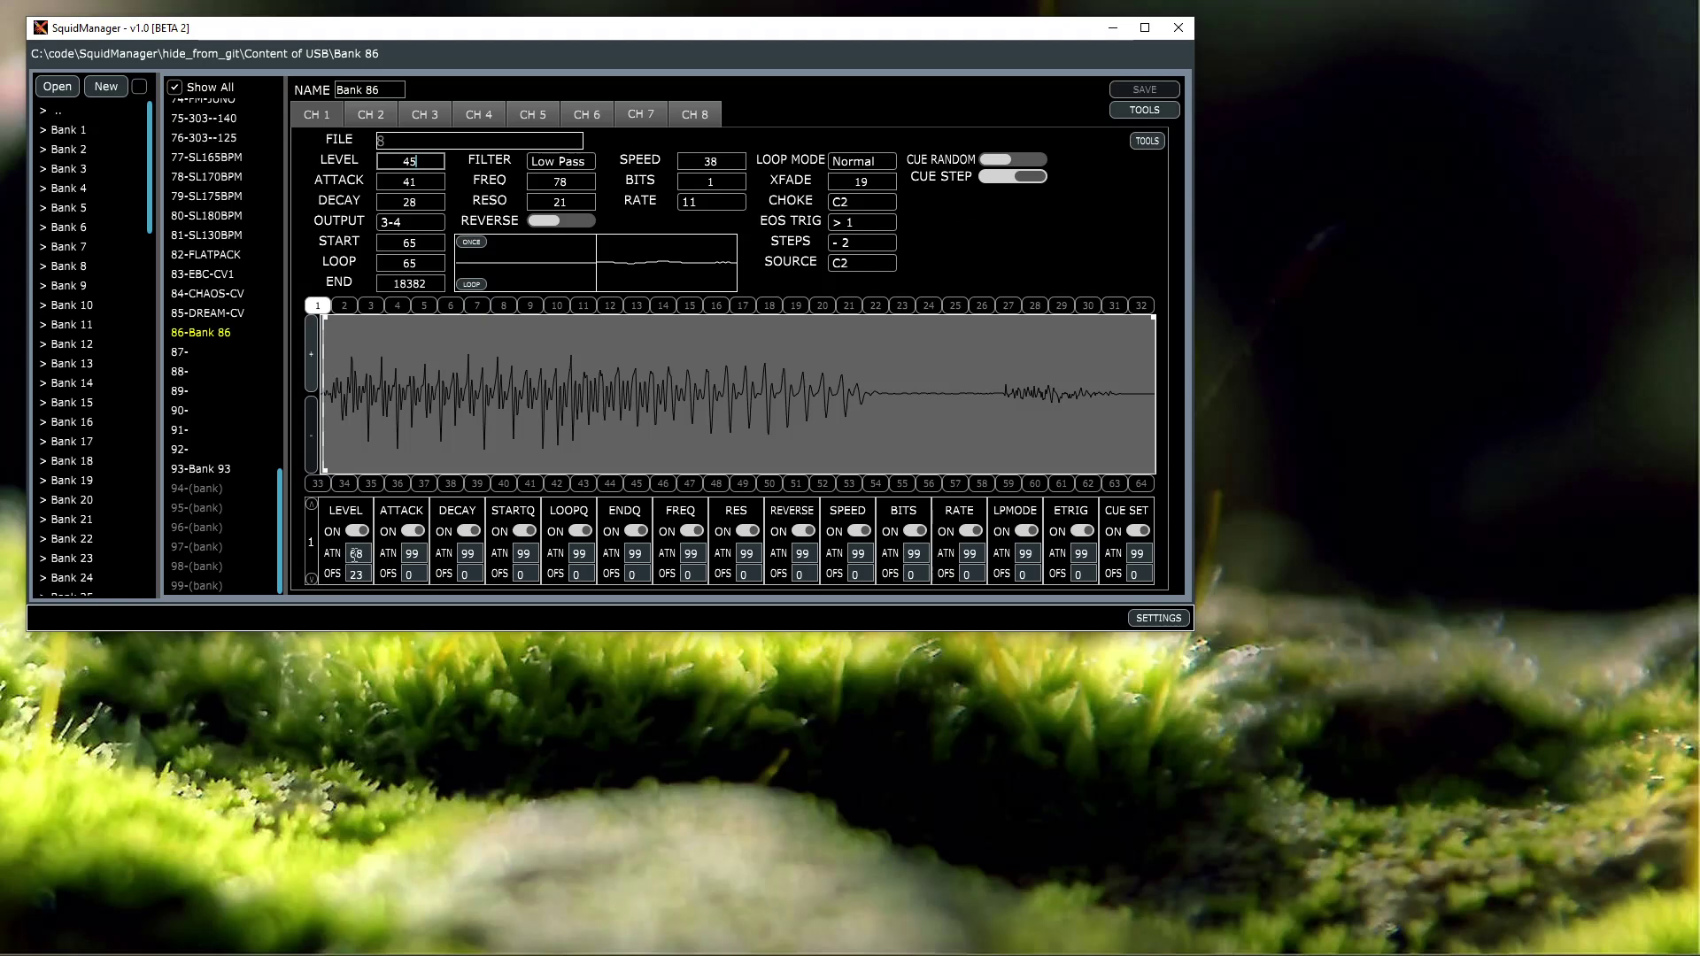
Clone channel 1's LEVEL CV settings (attenuation 68, offset 23) to all channels
right_click(356, 556)
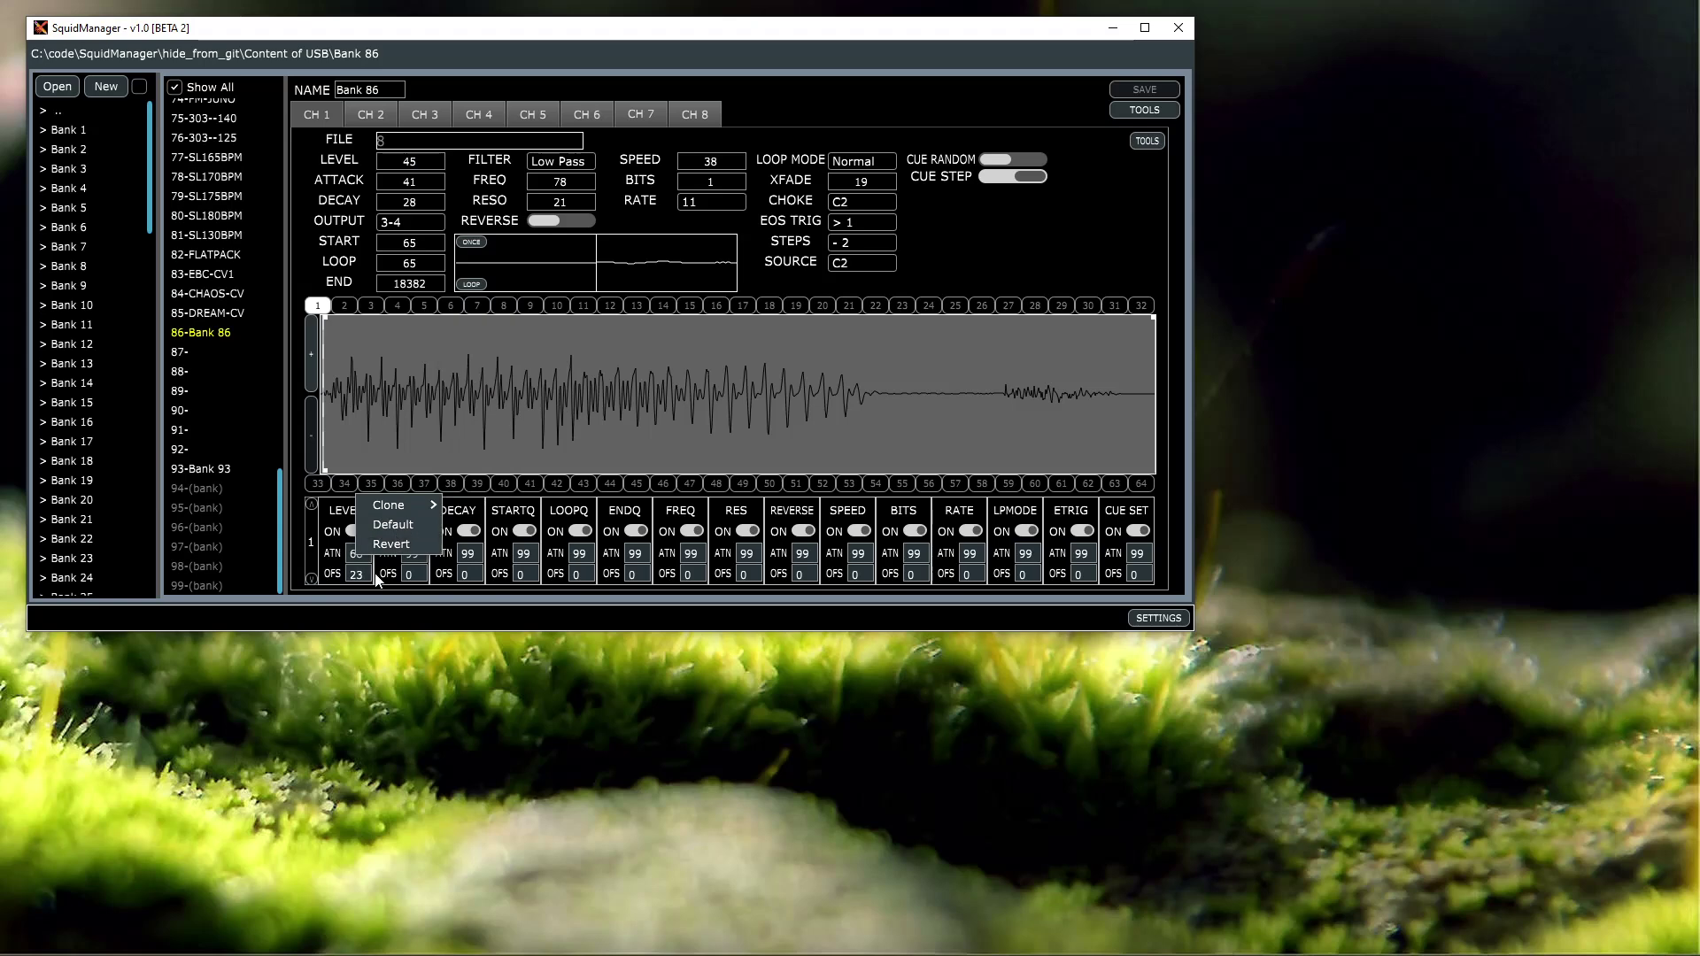
right_click(366, 572)
right_click(354, 529)
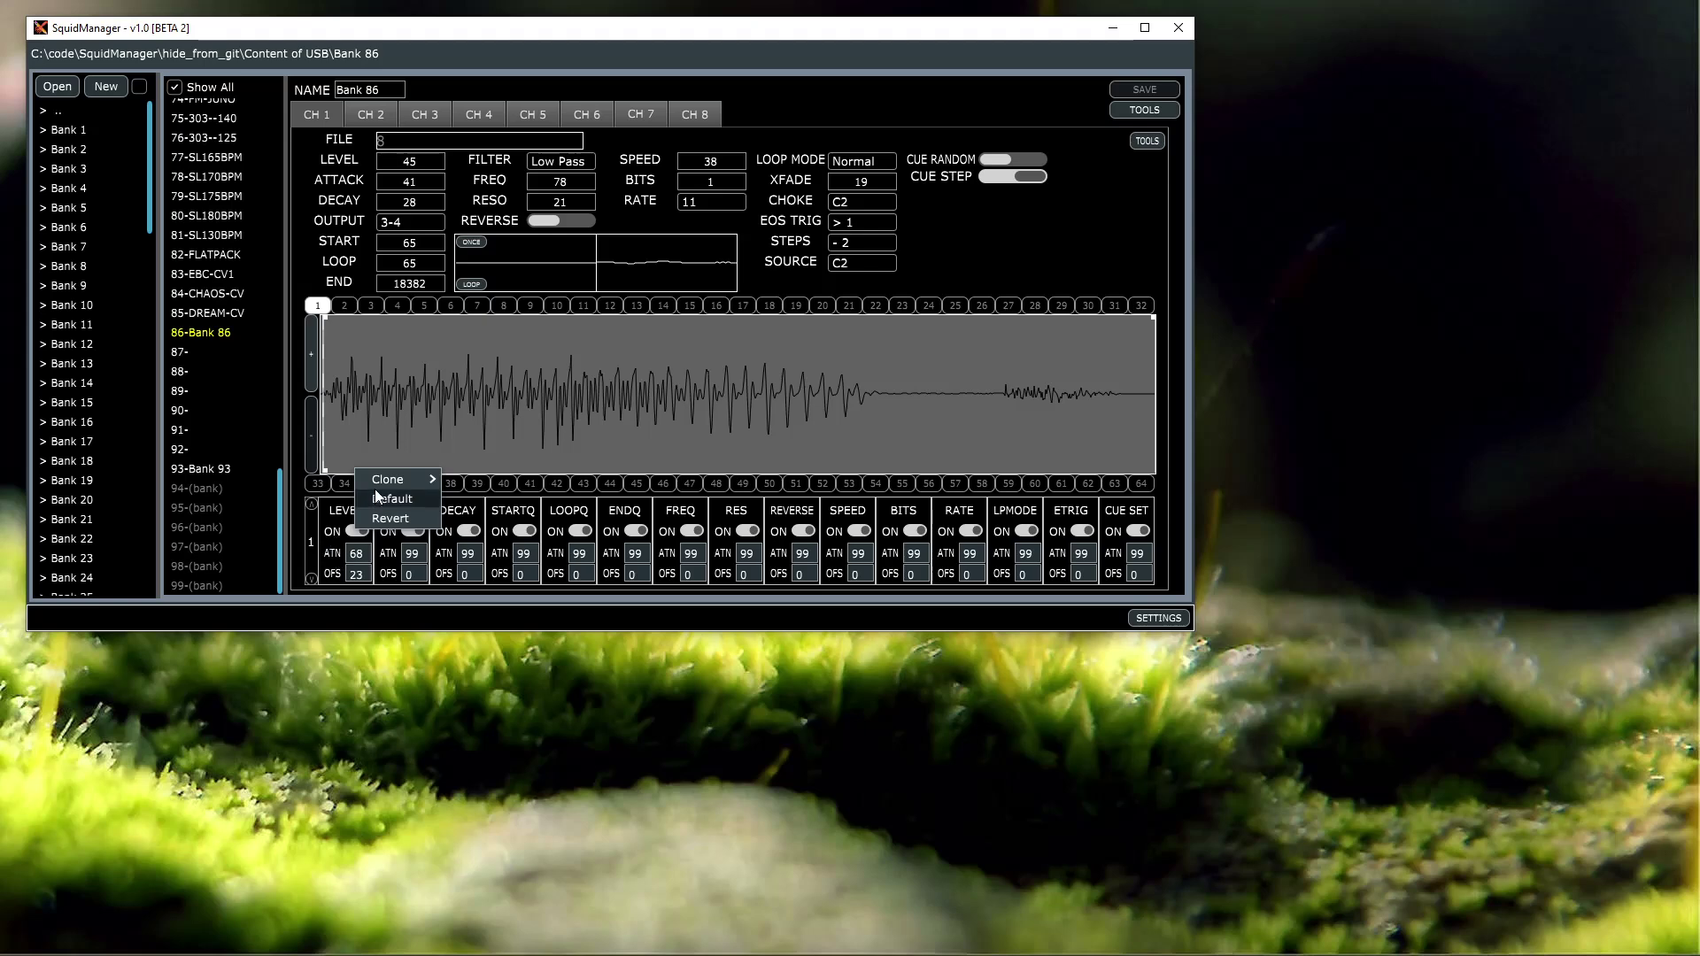
mouse_move(377, 481)
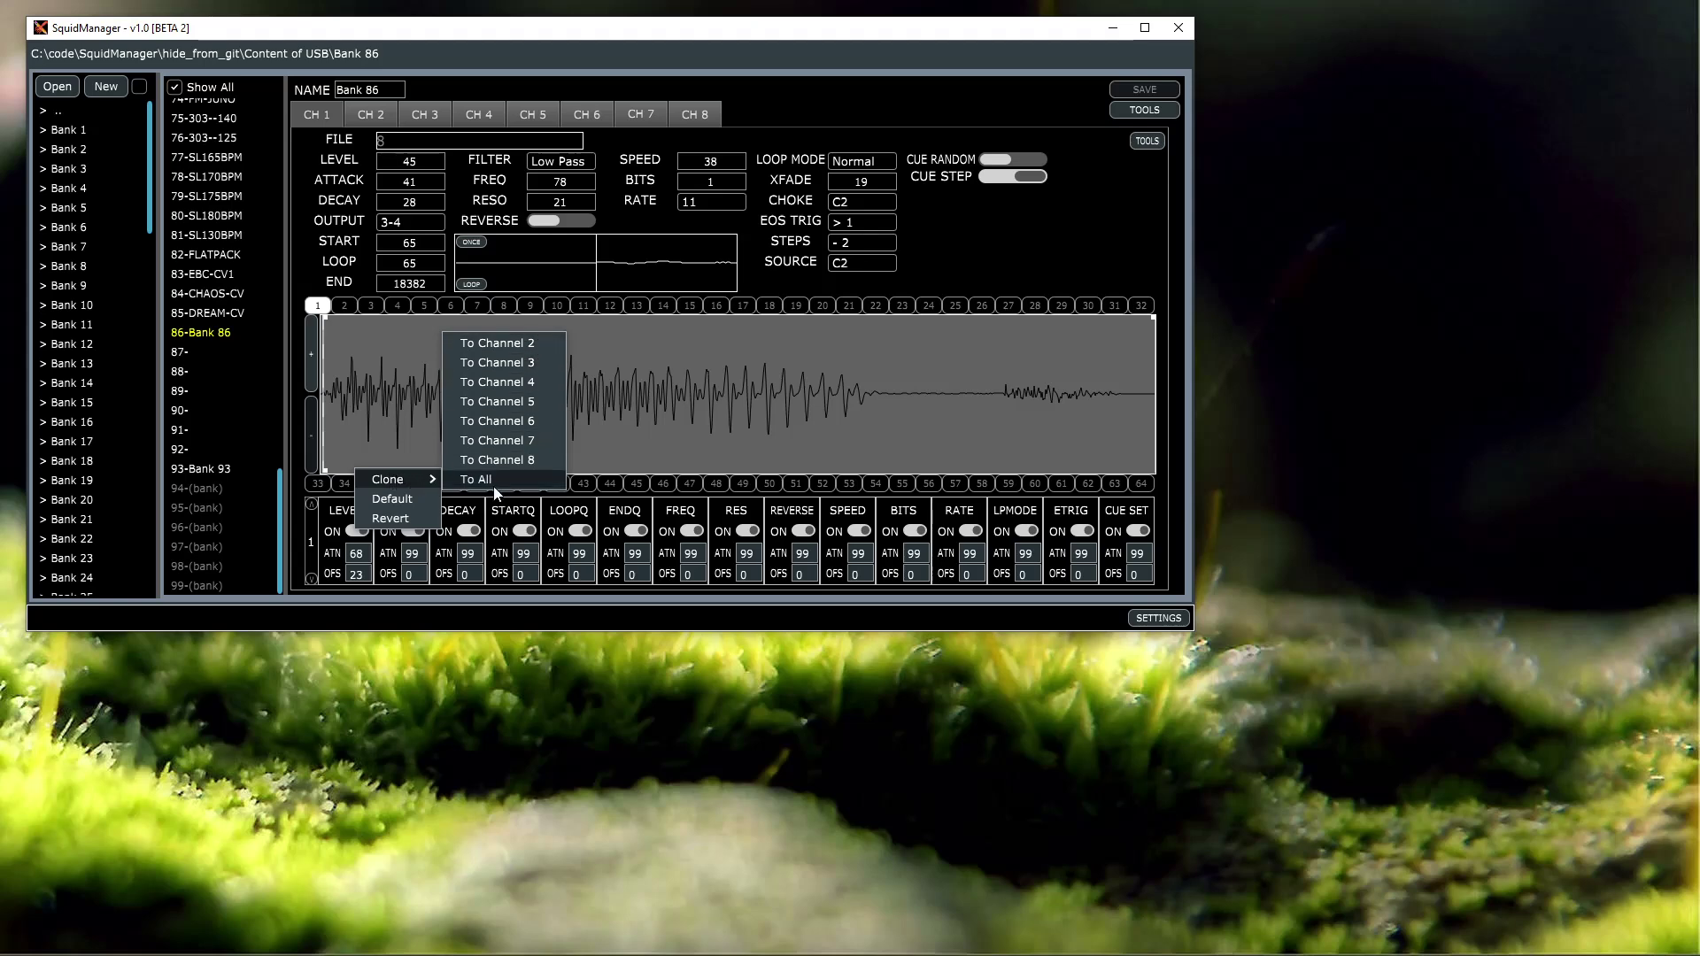
click(298, 531)
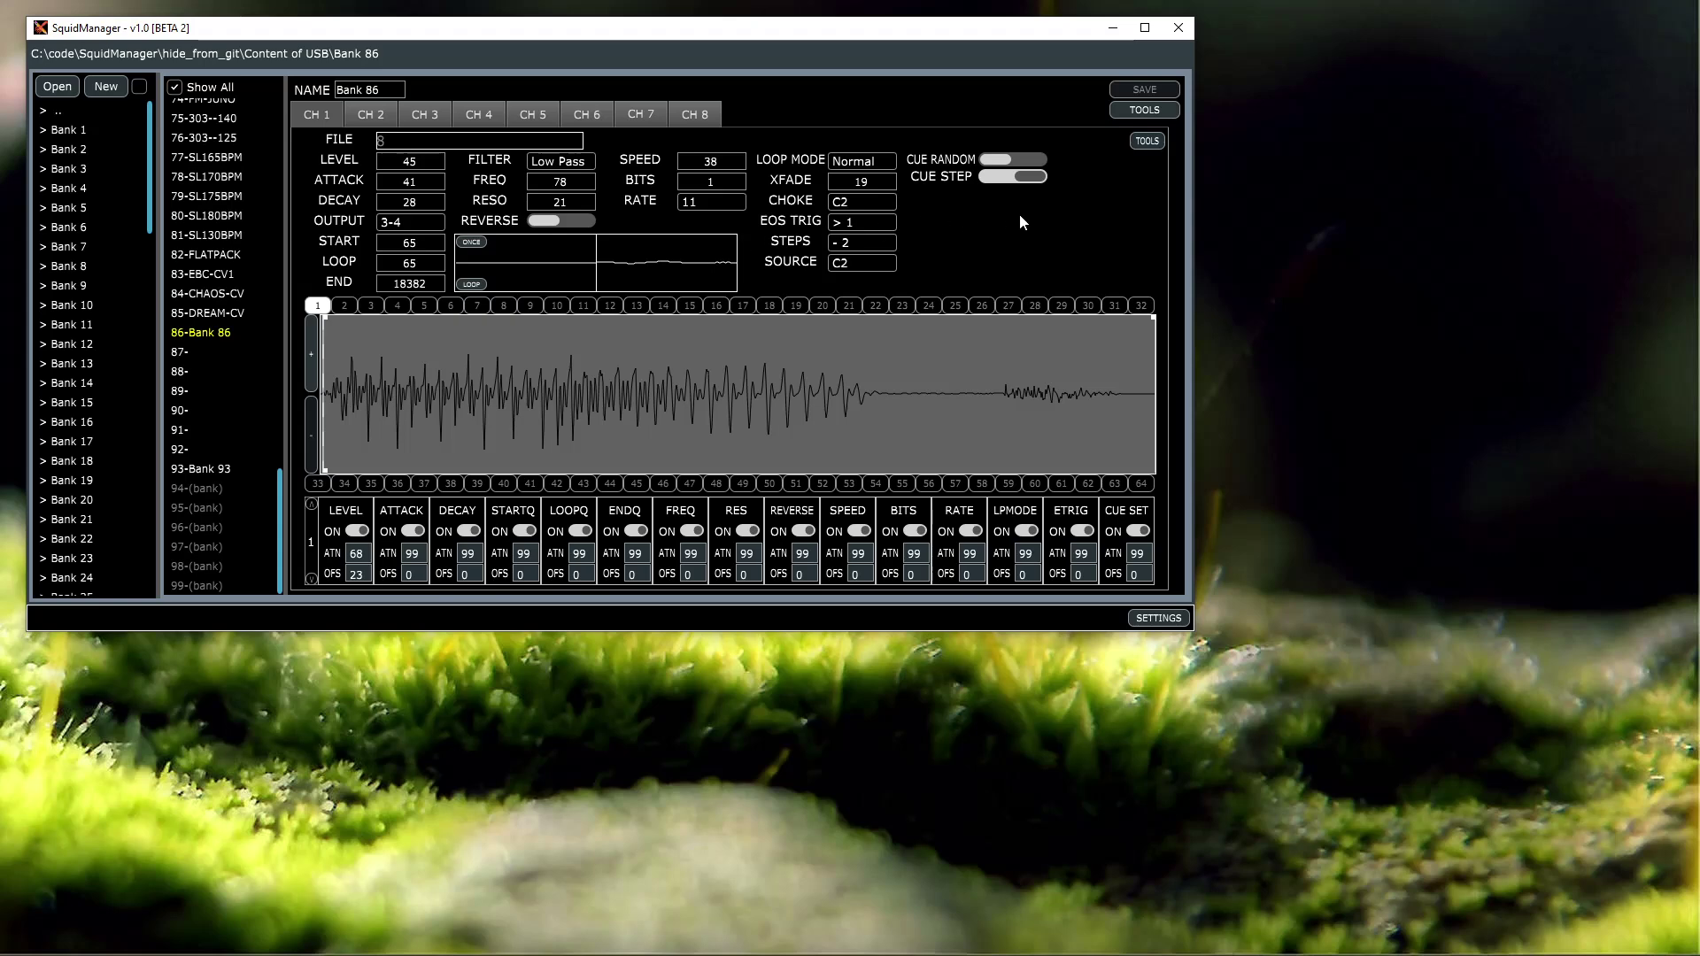
Open channel 1's TOOLS menu and inspect the Clone submenu
click(1145, 142)
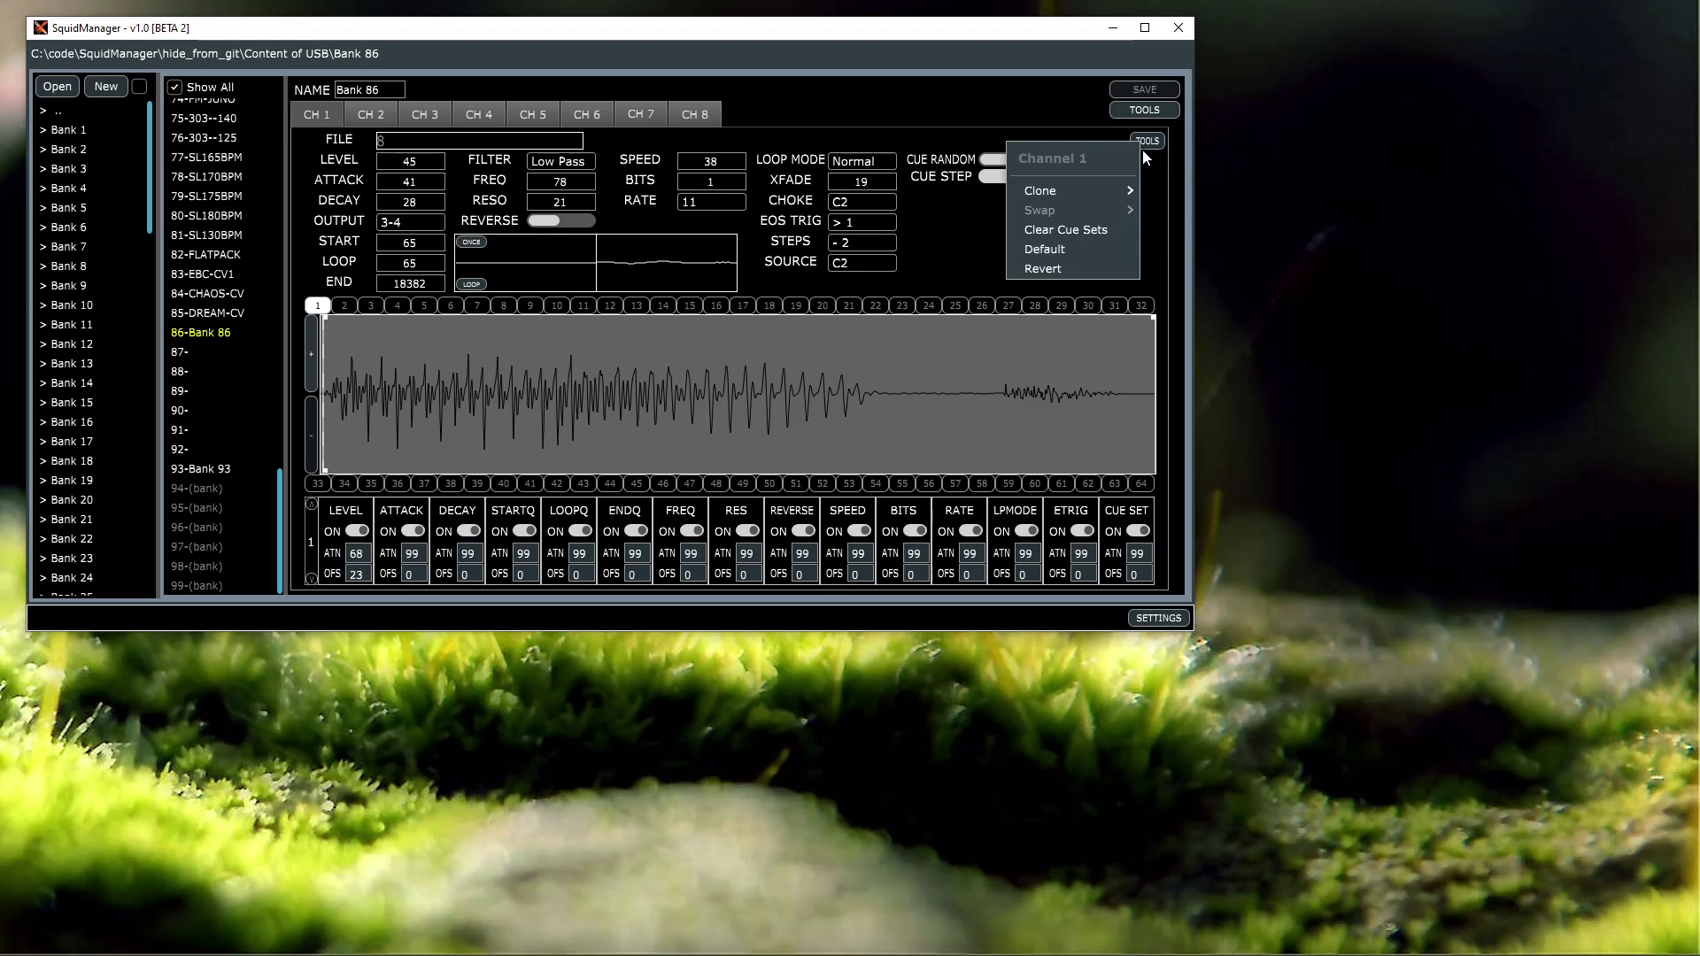
mouse_move(1093, 186)
Add more cue sets to channel 1's cue step row, up to 9
mouse_move(1085, 195)
click(308, 369)
click(308, 369)
click(308, 369)
click(308, 369)
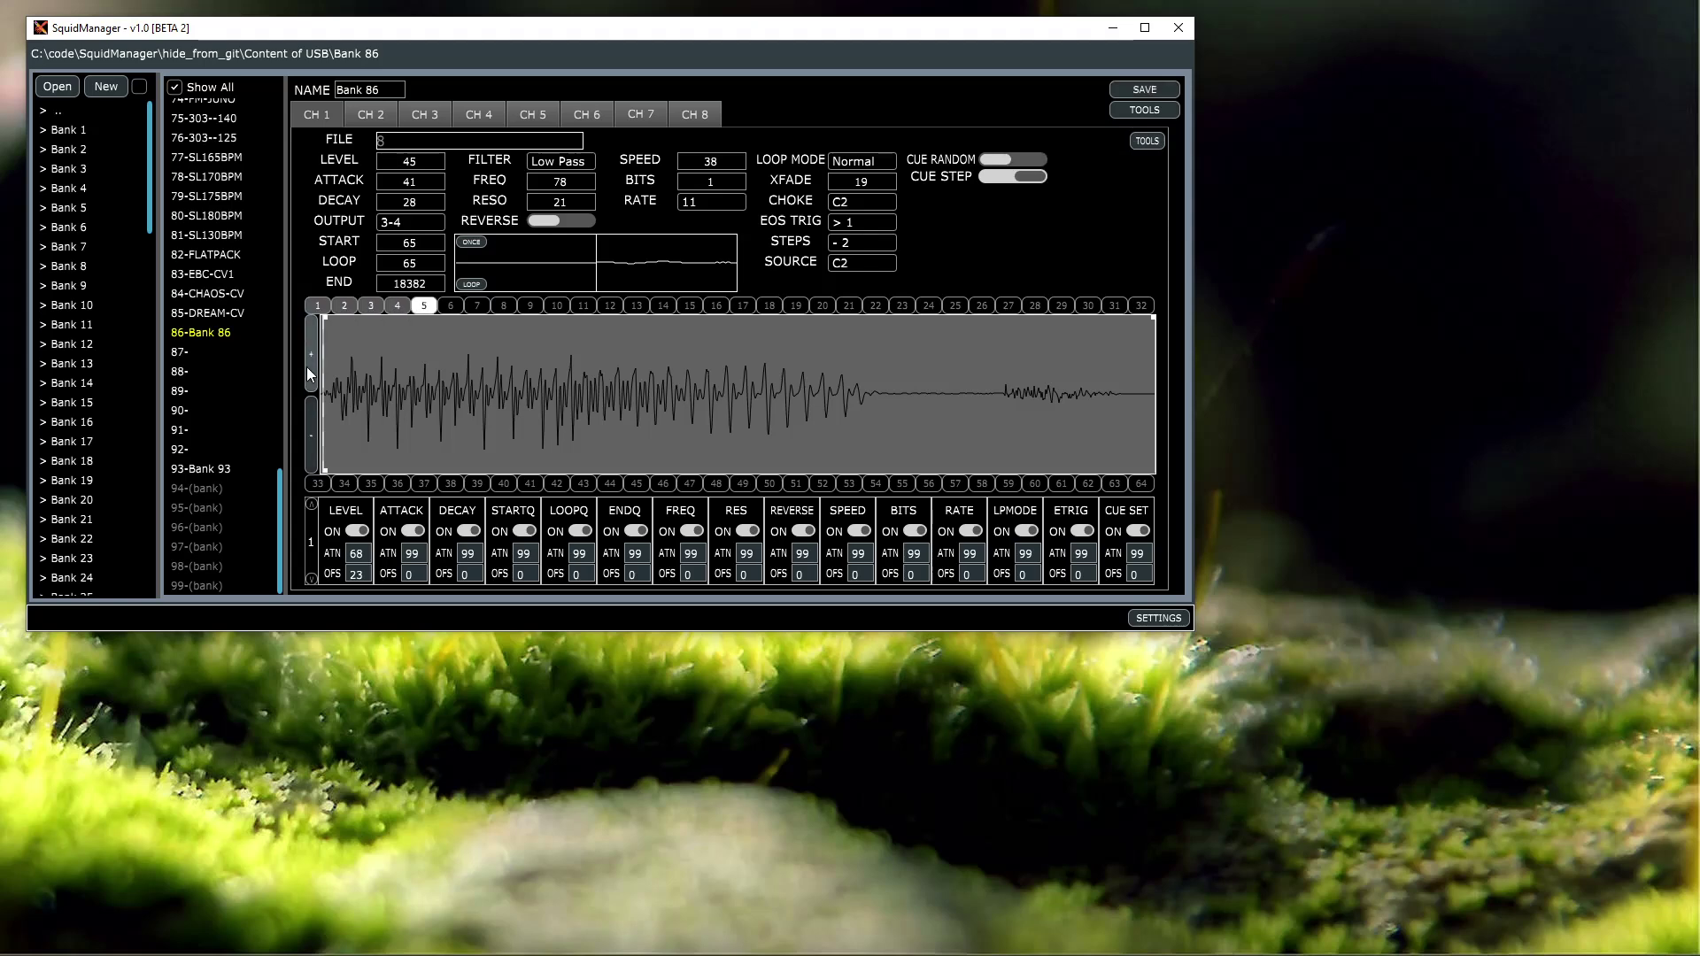
click(308, 368)
click(308, 369)
click(308, 368)
click(309, 368)
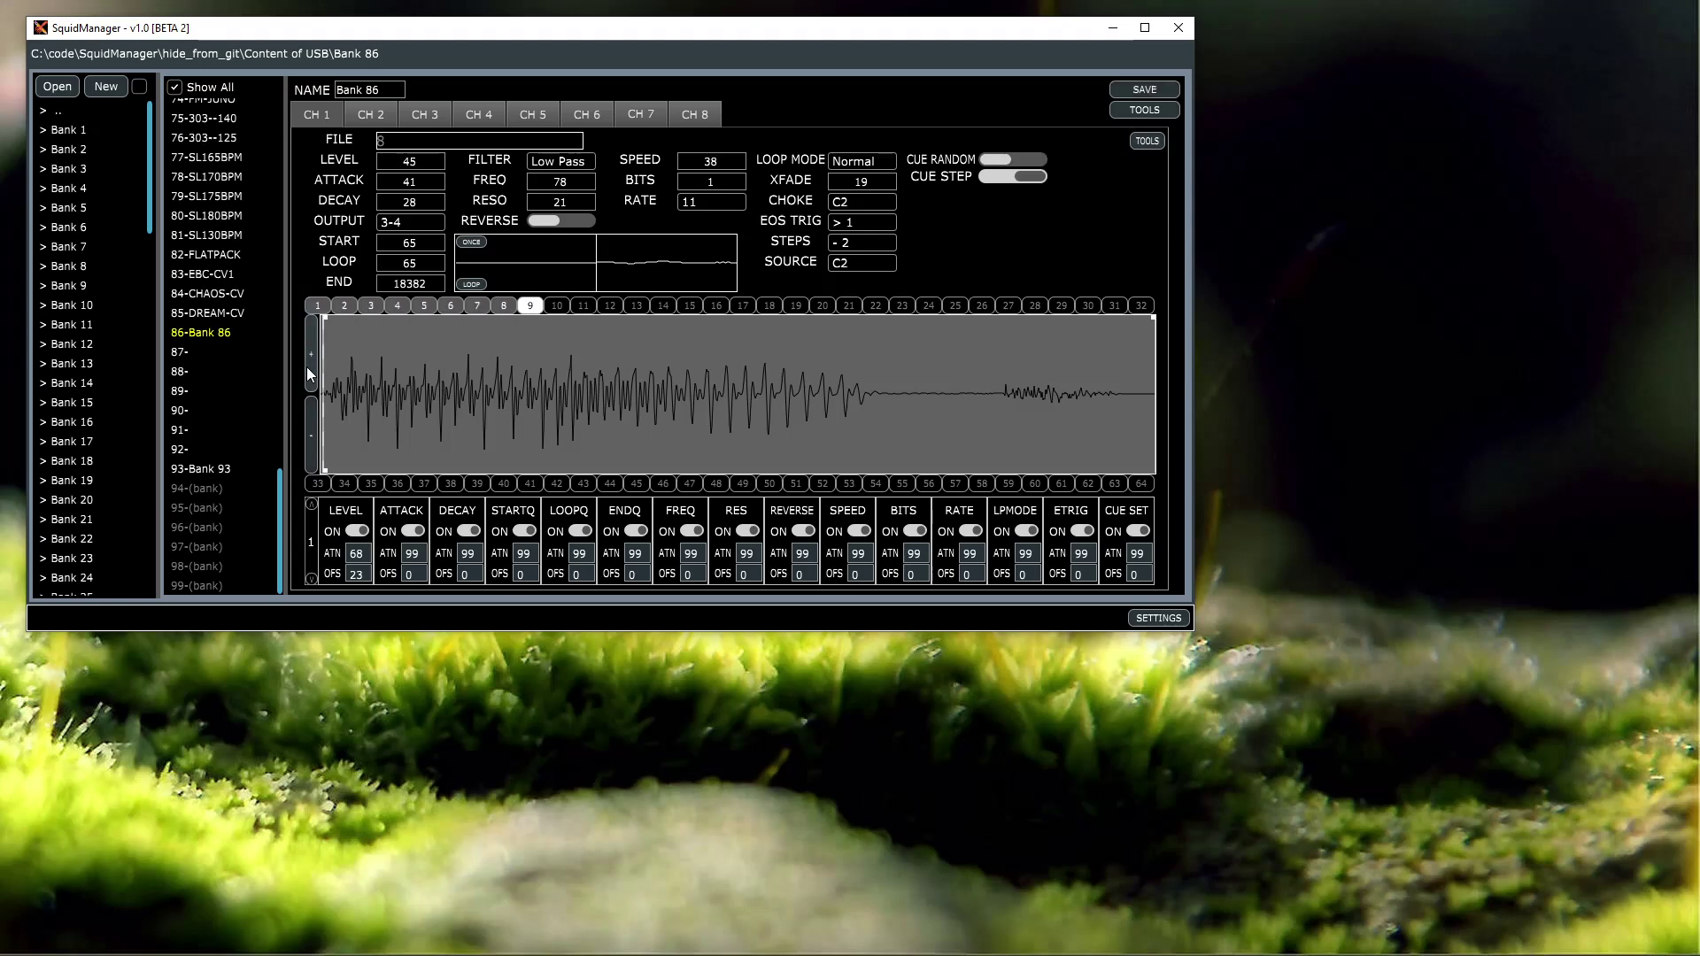
Open and dismiss channel 1's tools menu unchanged, then open the bank TOOLS menu
click(1146, 140)
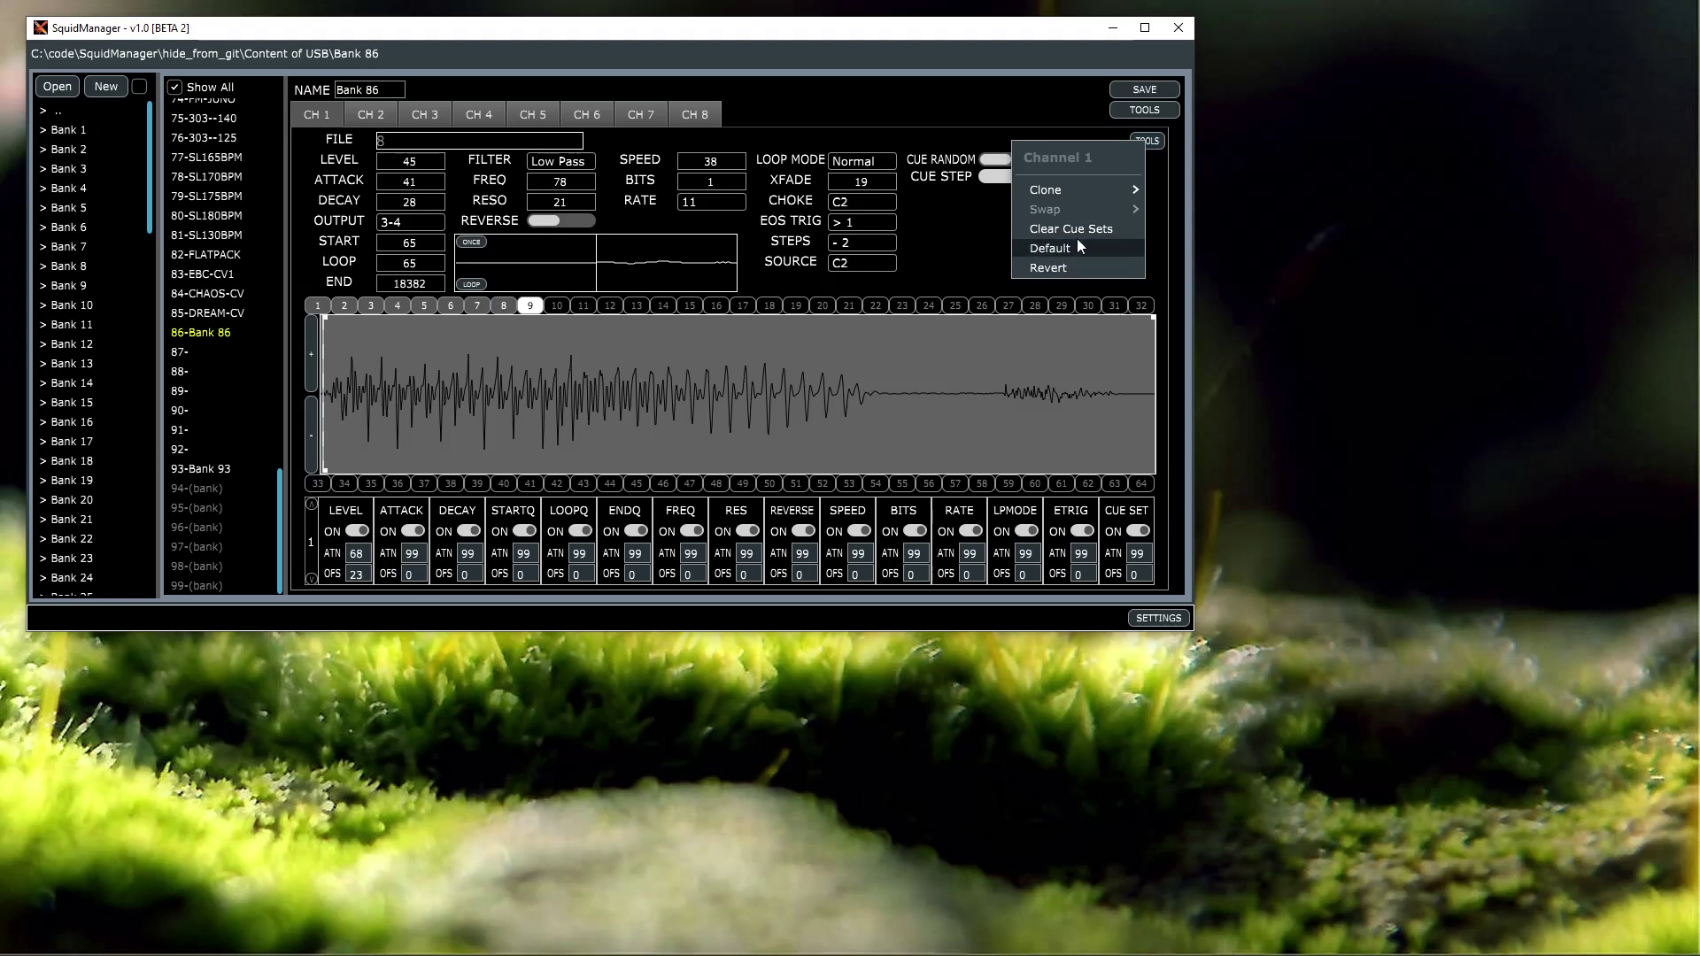
click(934, 233)
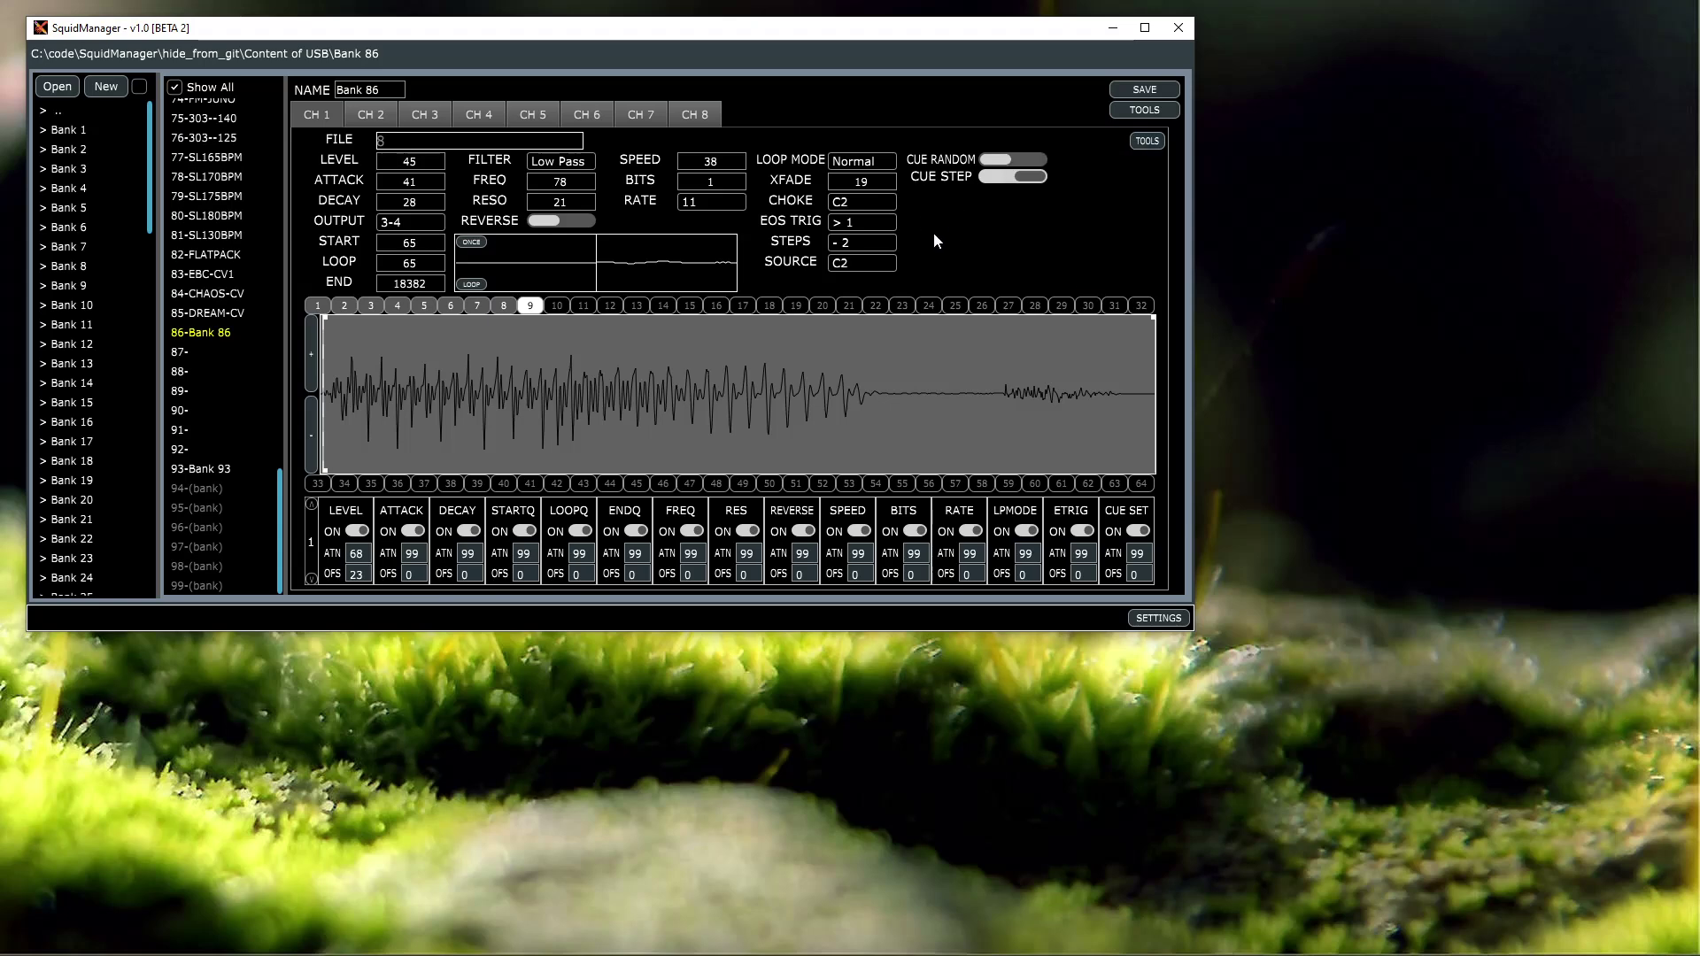
click(1133, 111)
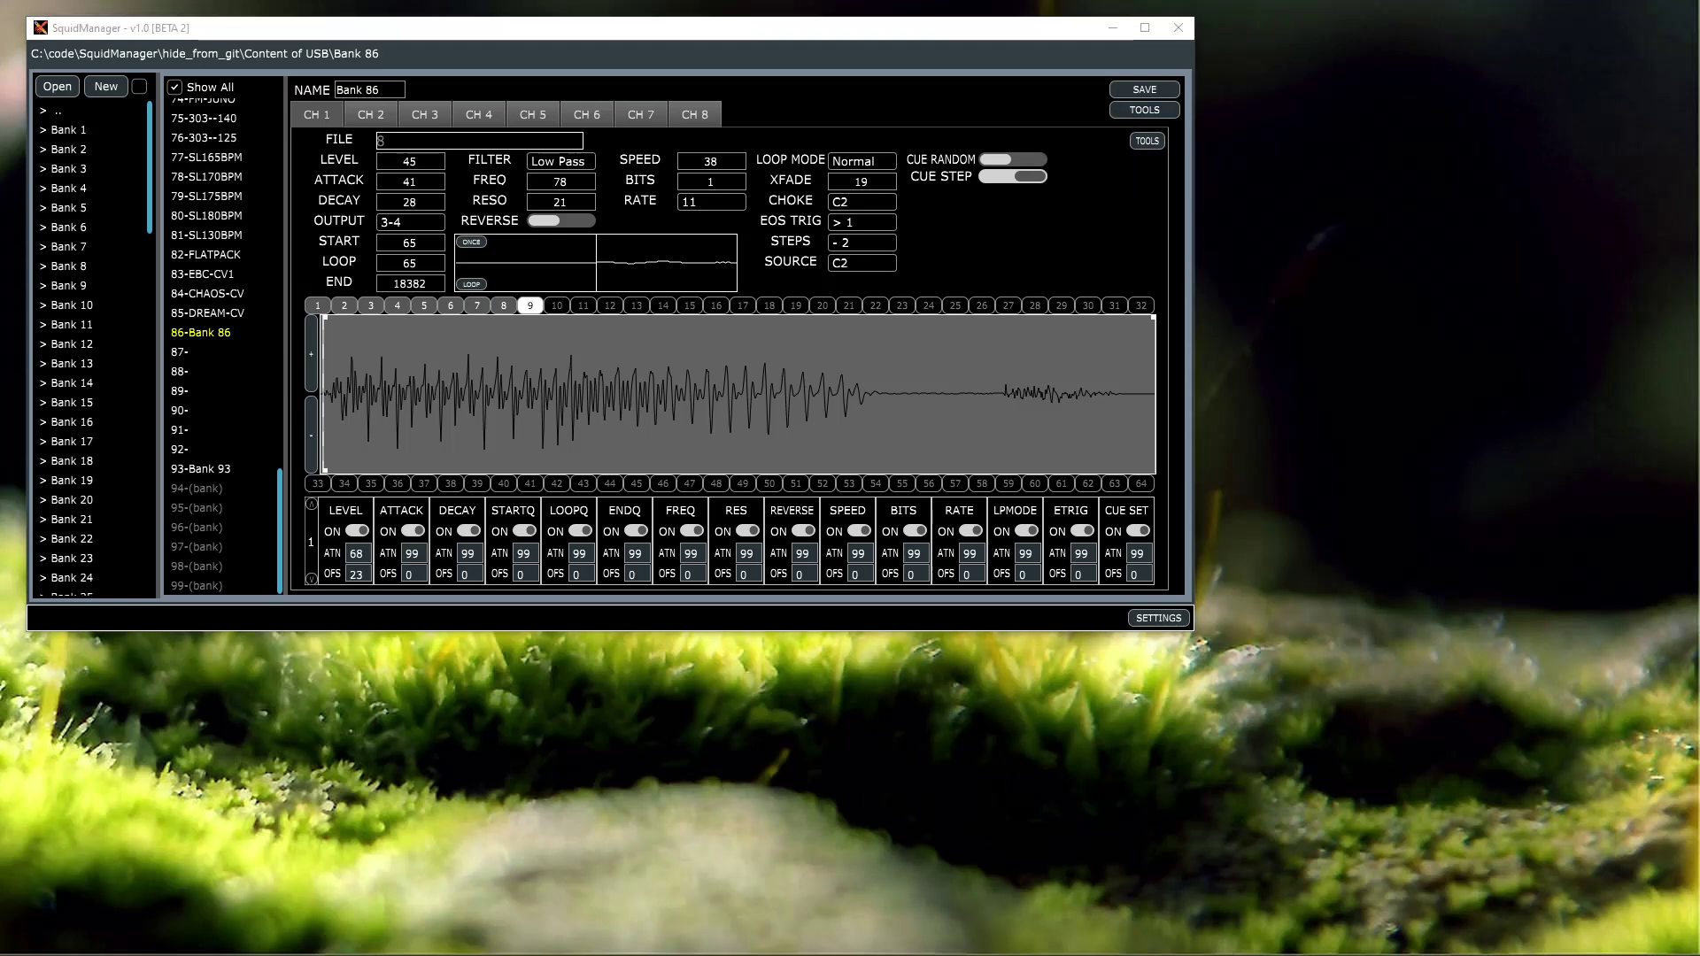
key(alt+Tab)
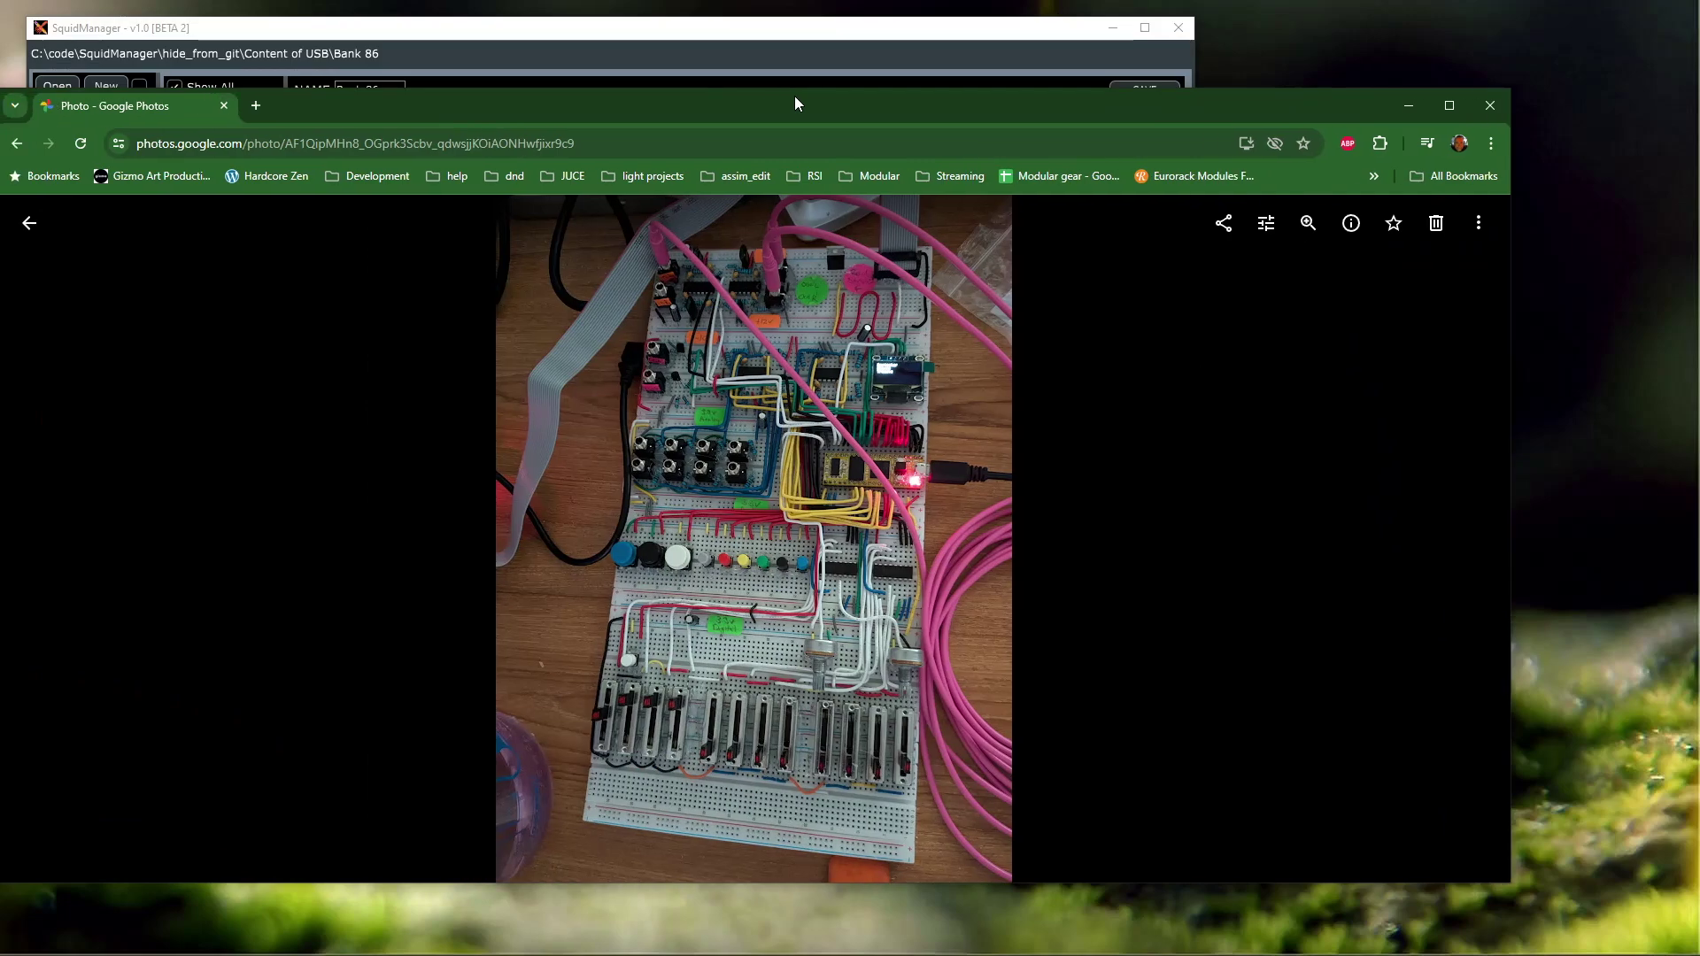
key(super+Down)
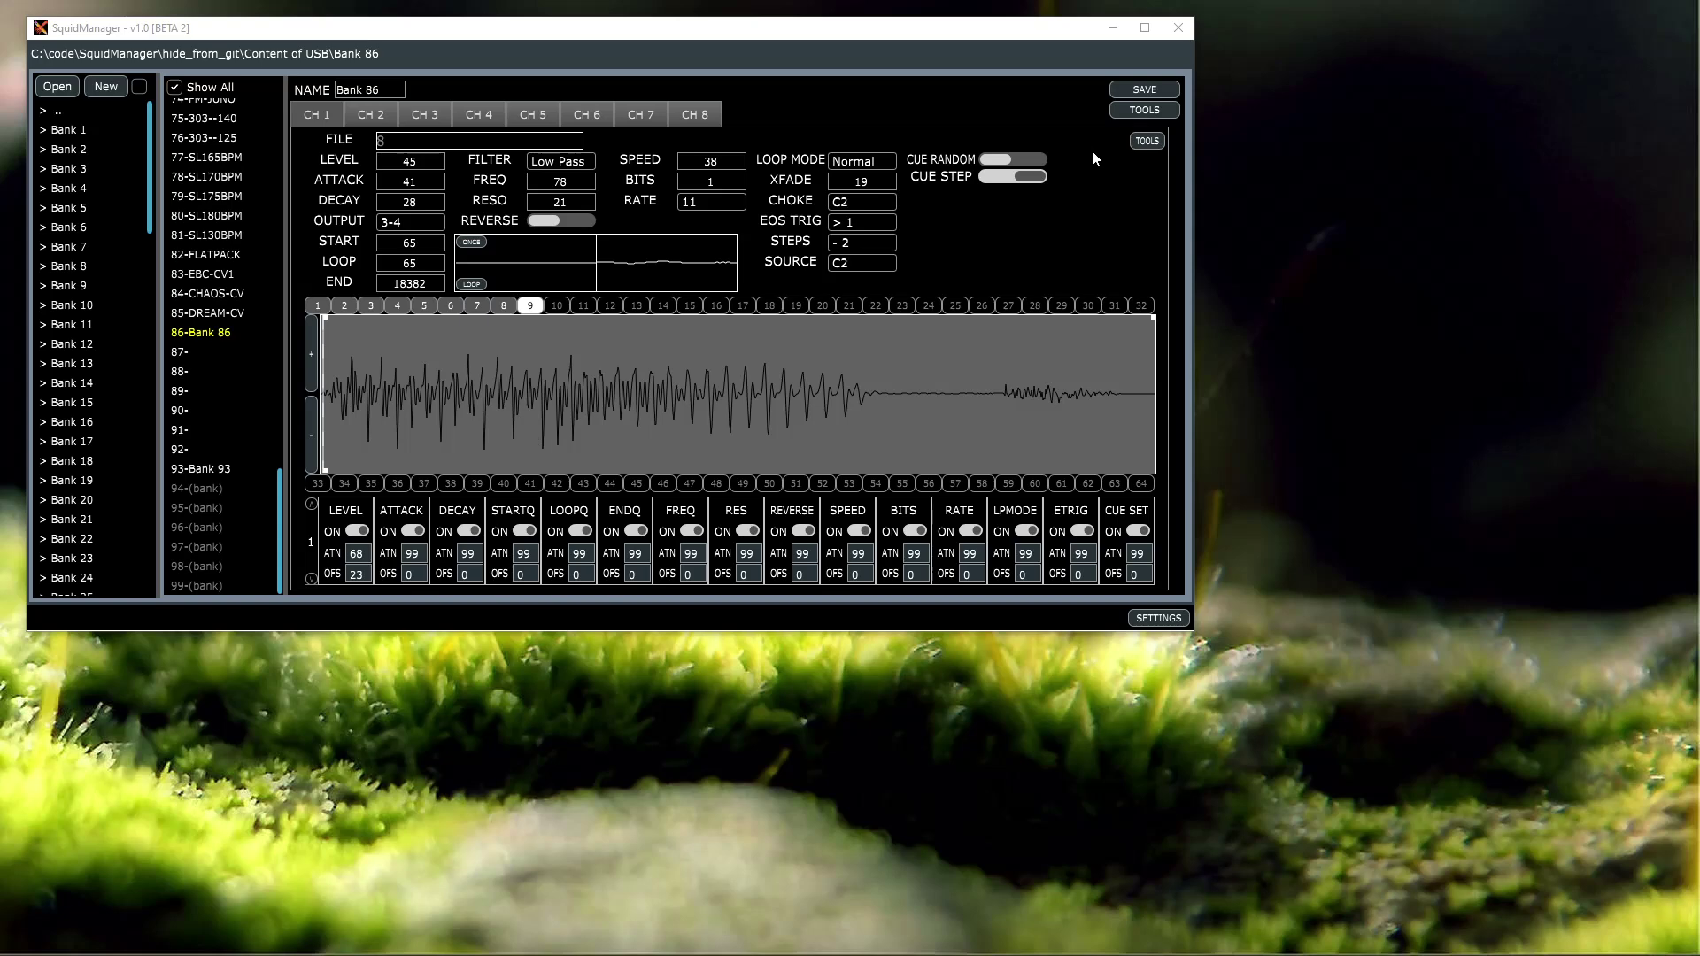
click(1147, 142)
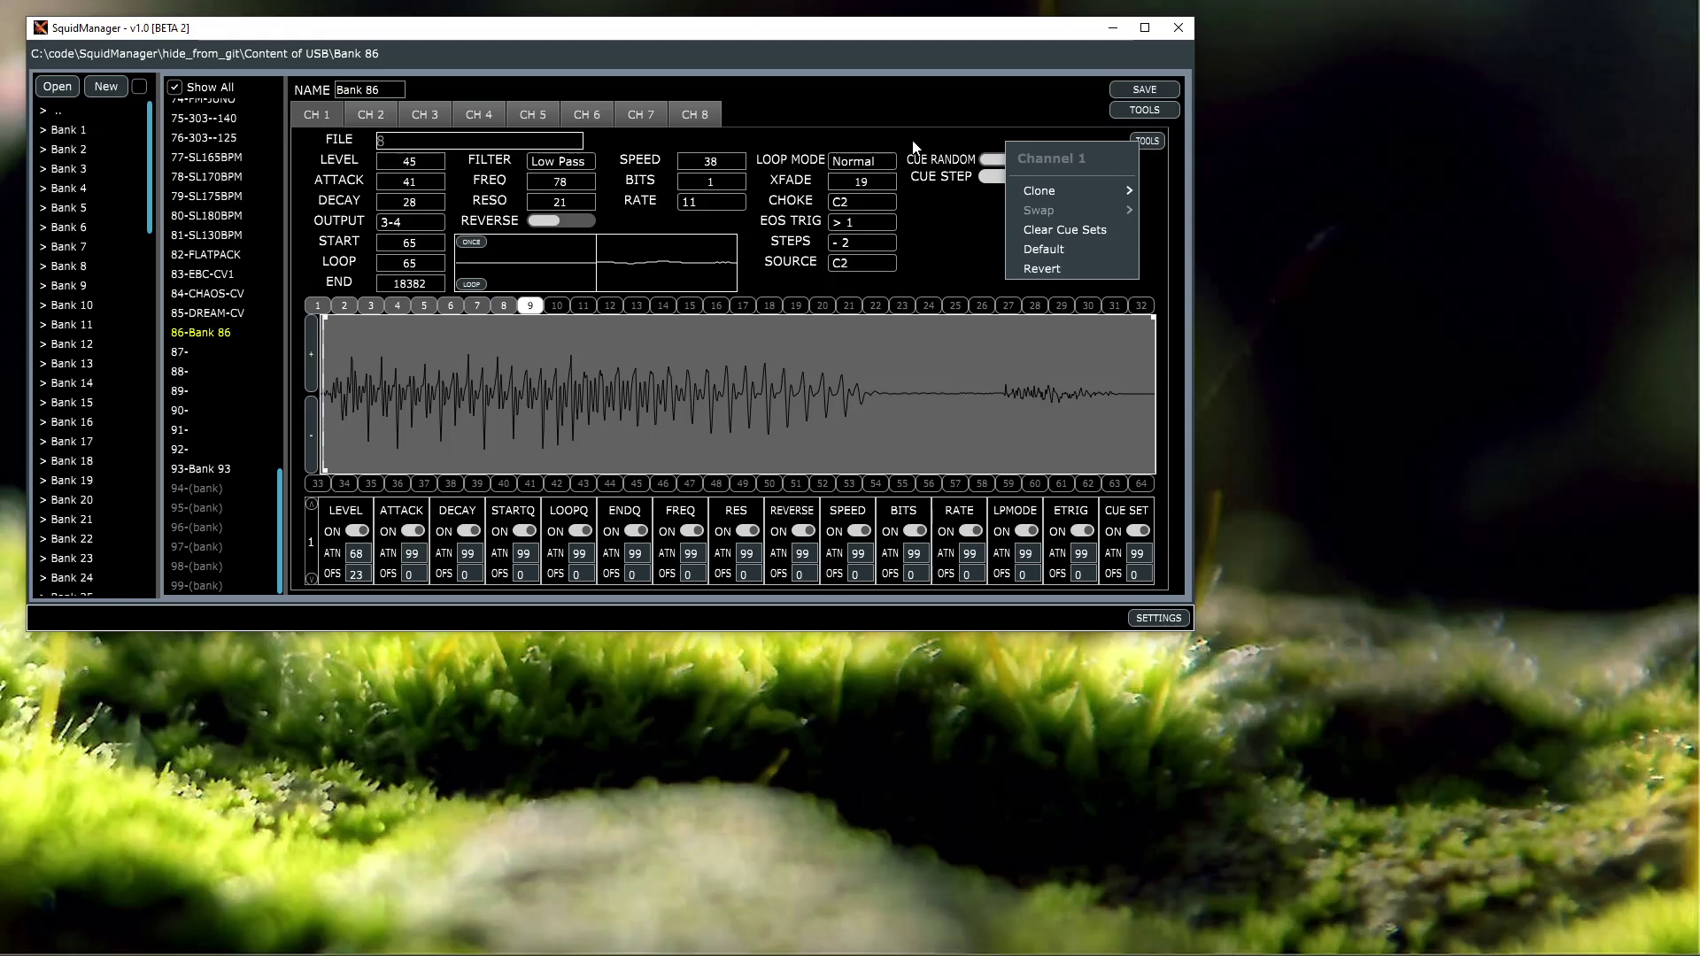
click(934, 244)
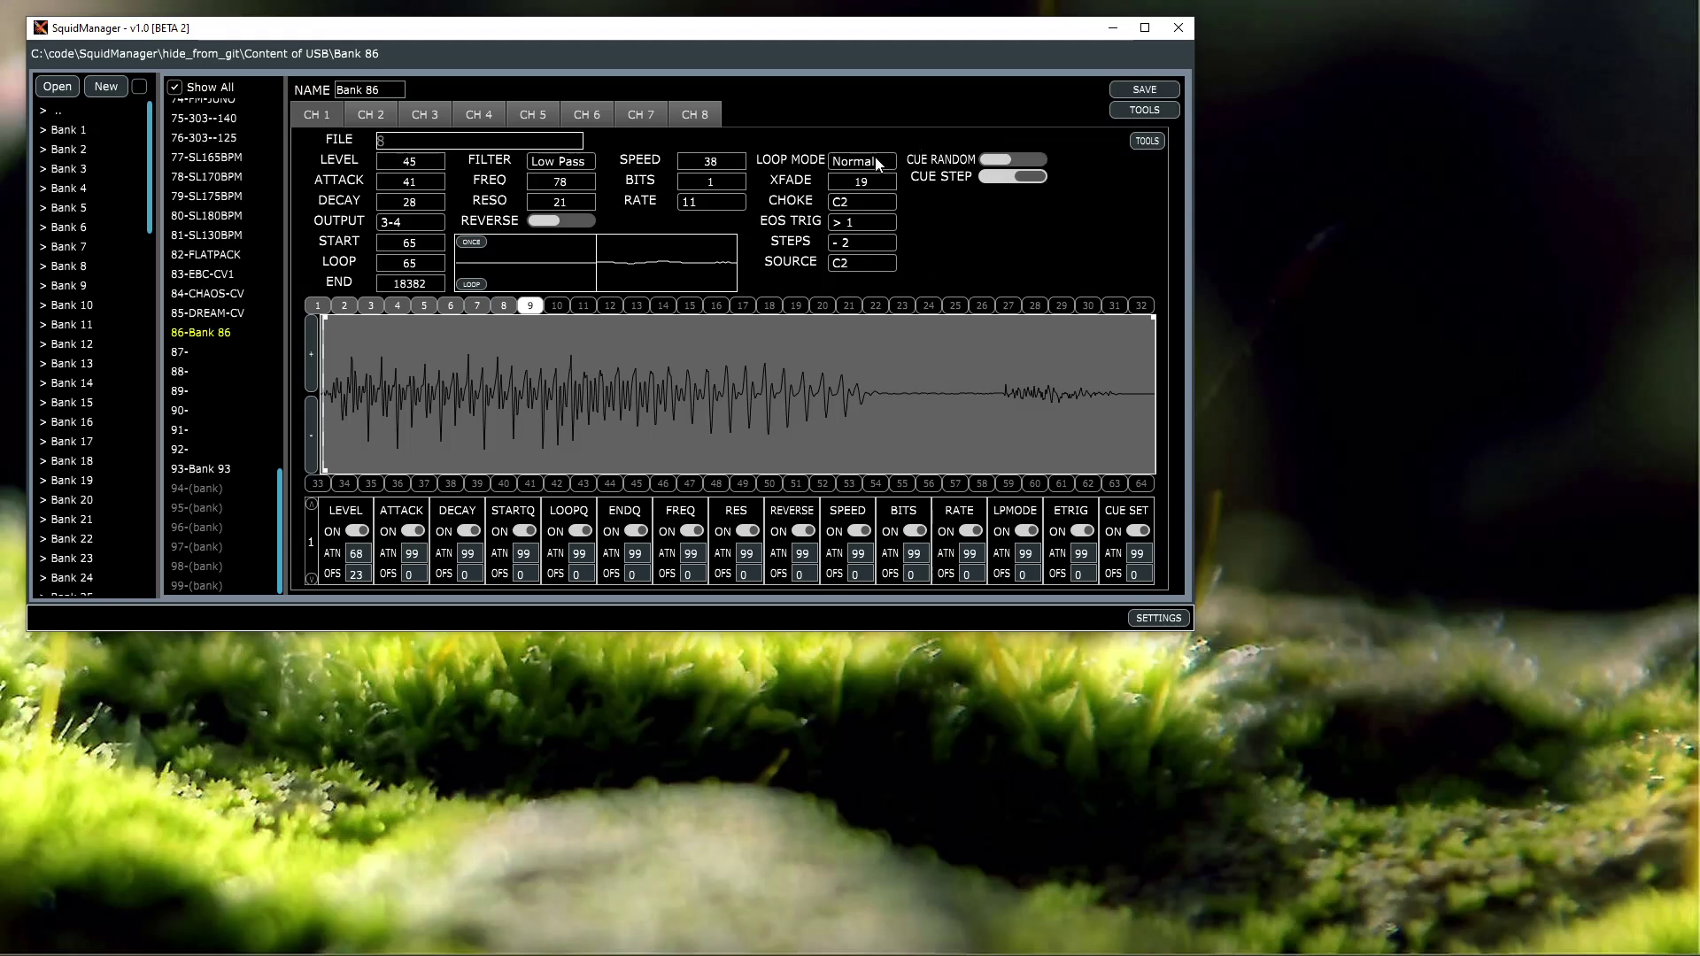